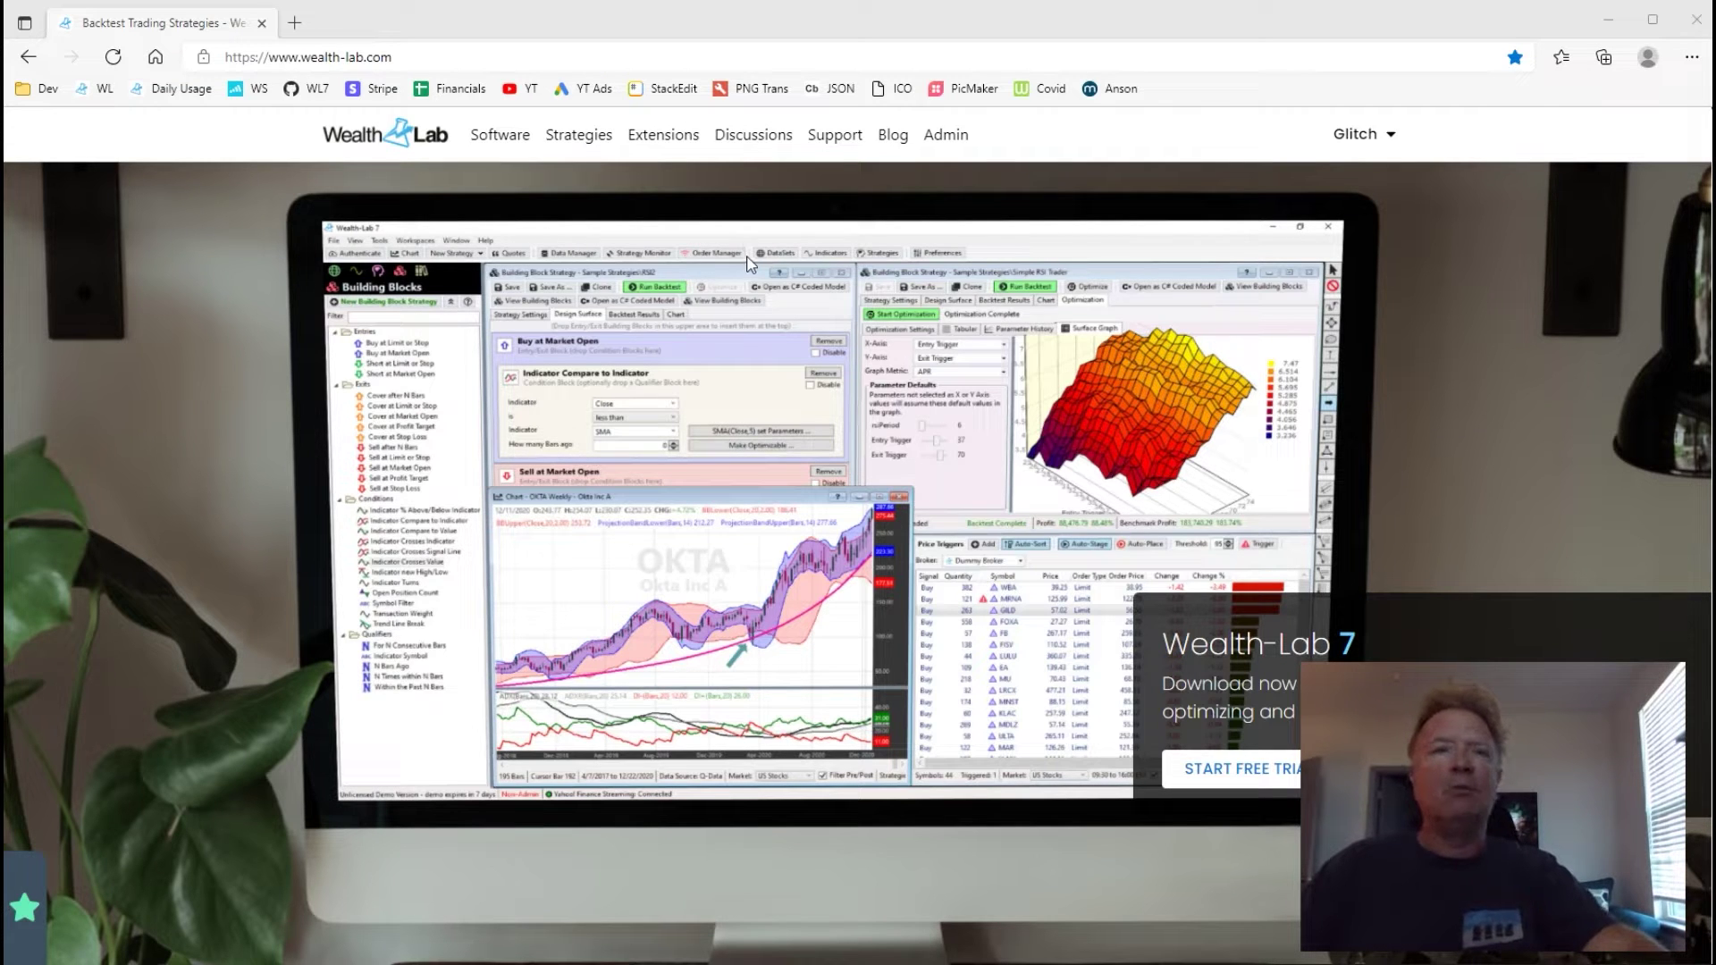
# Open the Extensions catalogue on the Wealth-Lab site and scroll down to the third-party extensions
pyautogui.click(685, 138)
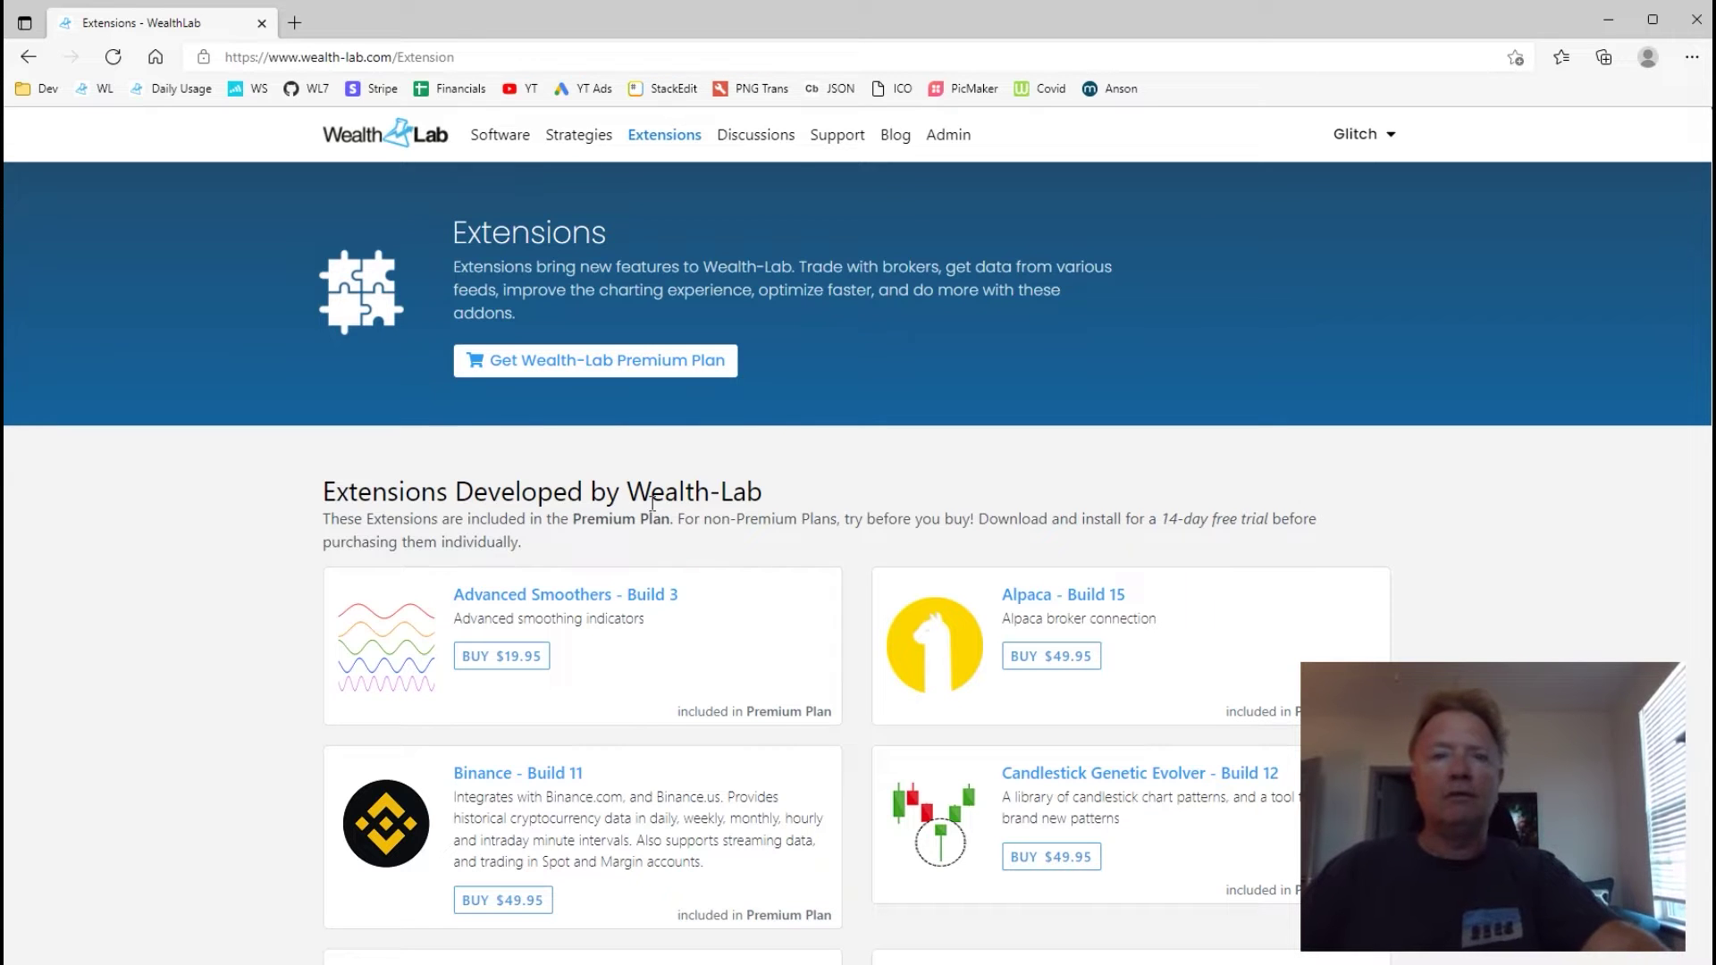
pyautogui.scroll(-12, 704, 463)
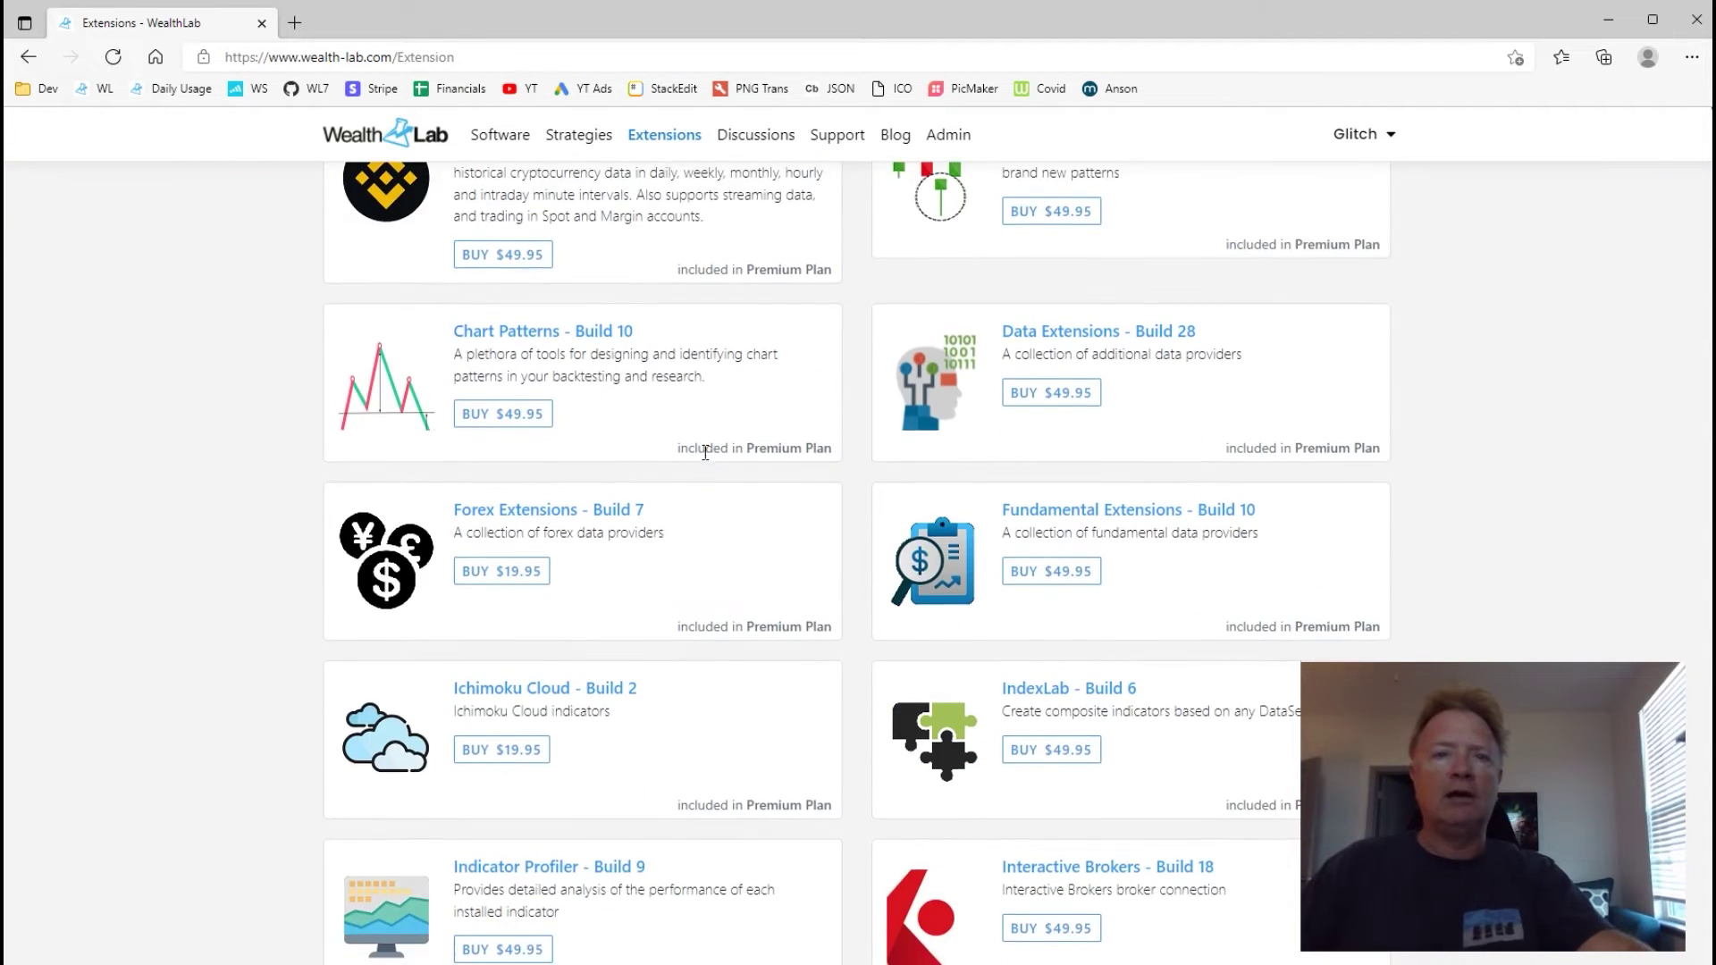
pyautogui.scroll(-8, 702, 448)
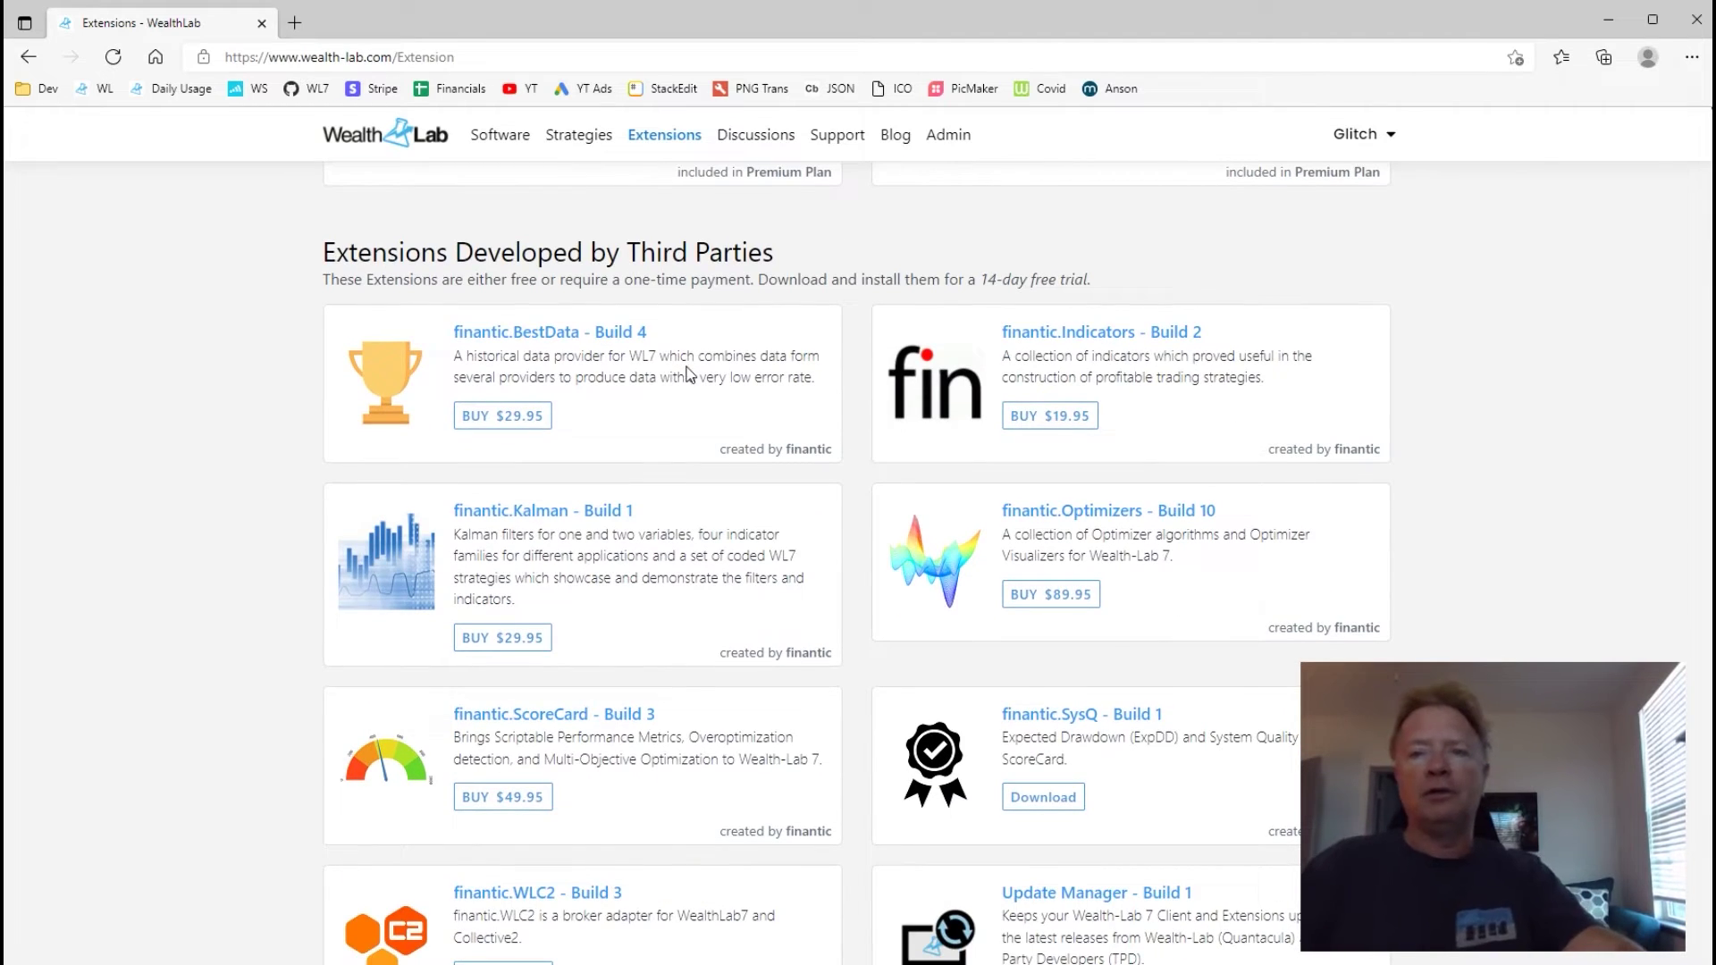
pyautogui.scroll(-2, 690, 371)
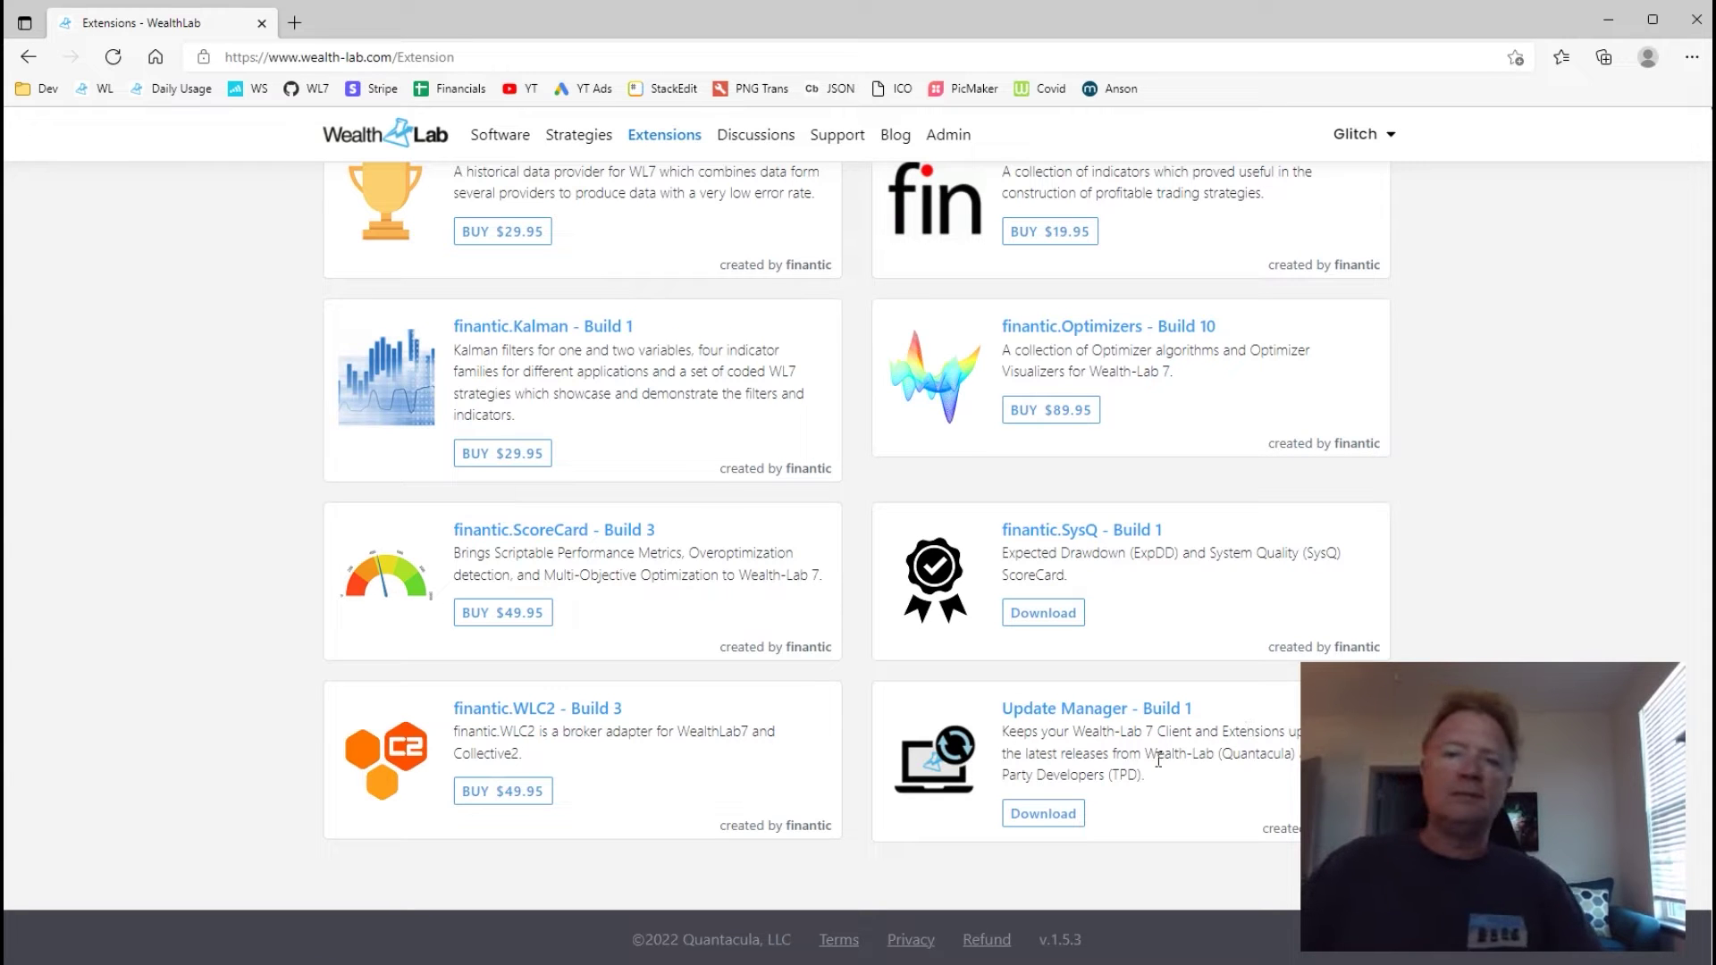
# Open the Update Manager - Build 1 detail page and show its Screenshots section
pyautogui.click(1088, 712)
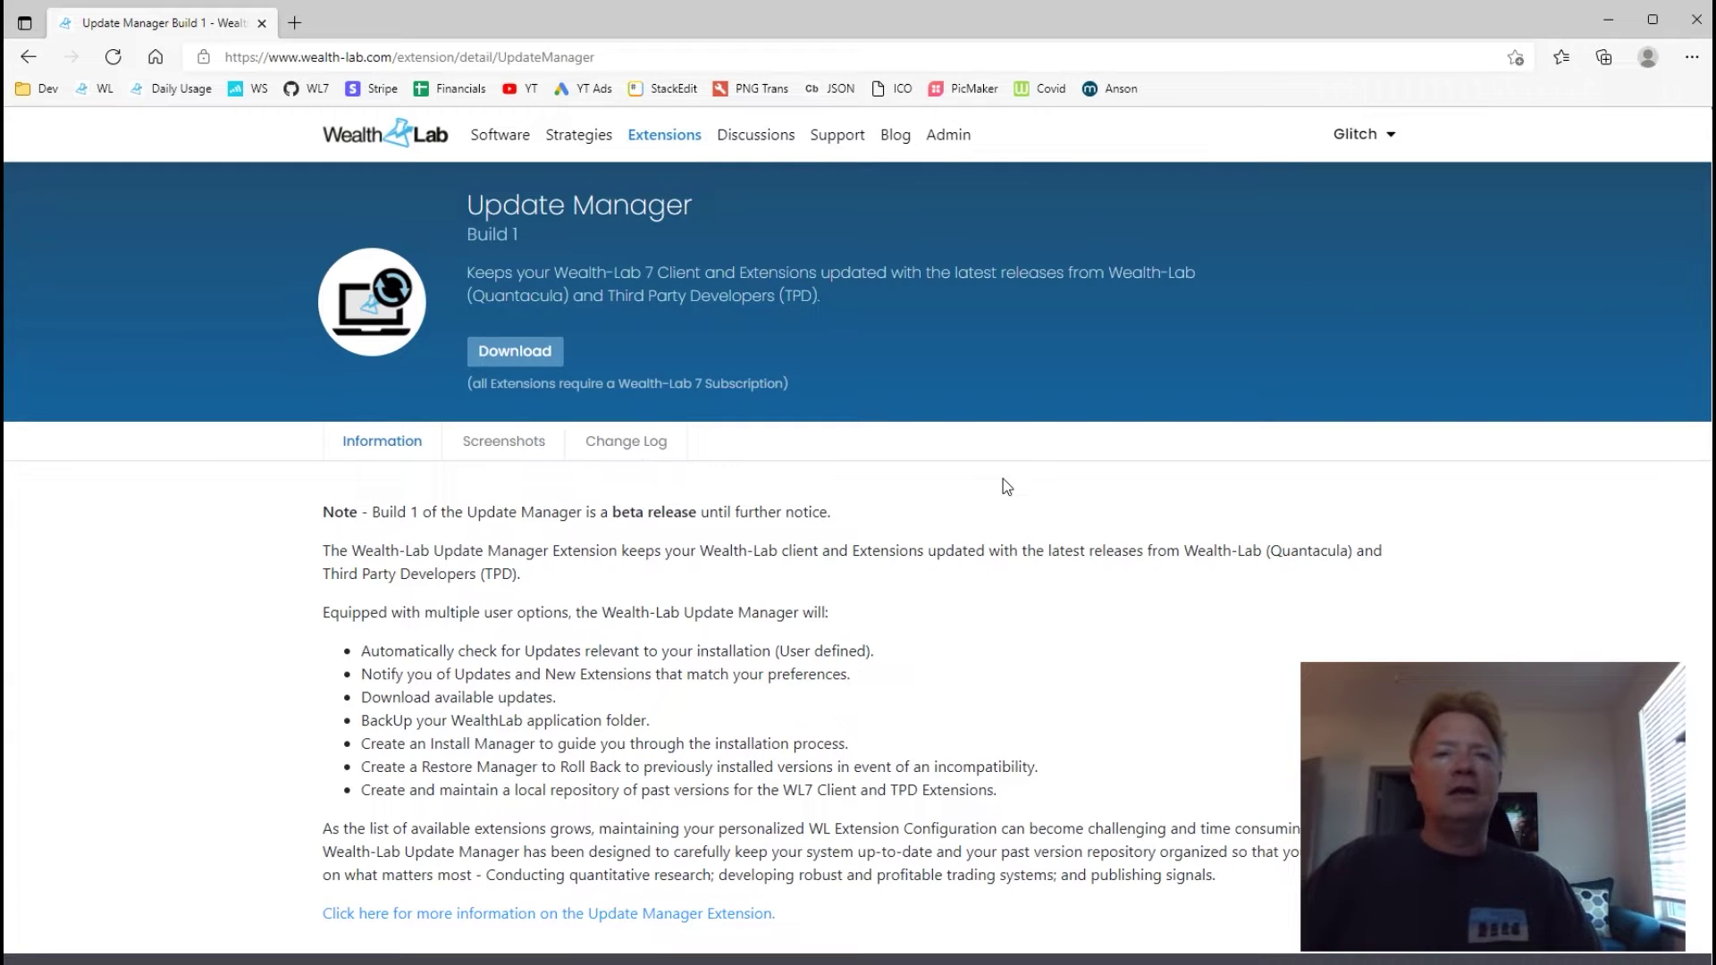
pyautogui.scroll(-1, 1003, 483)
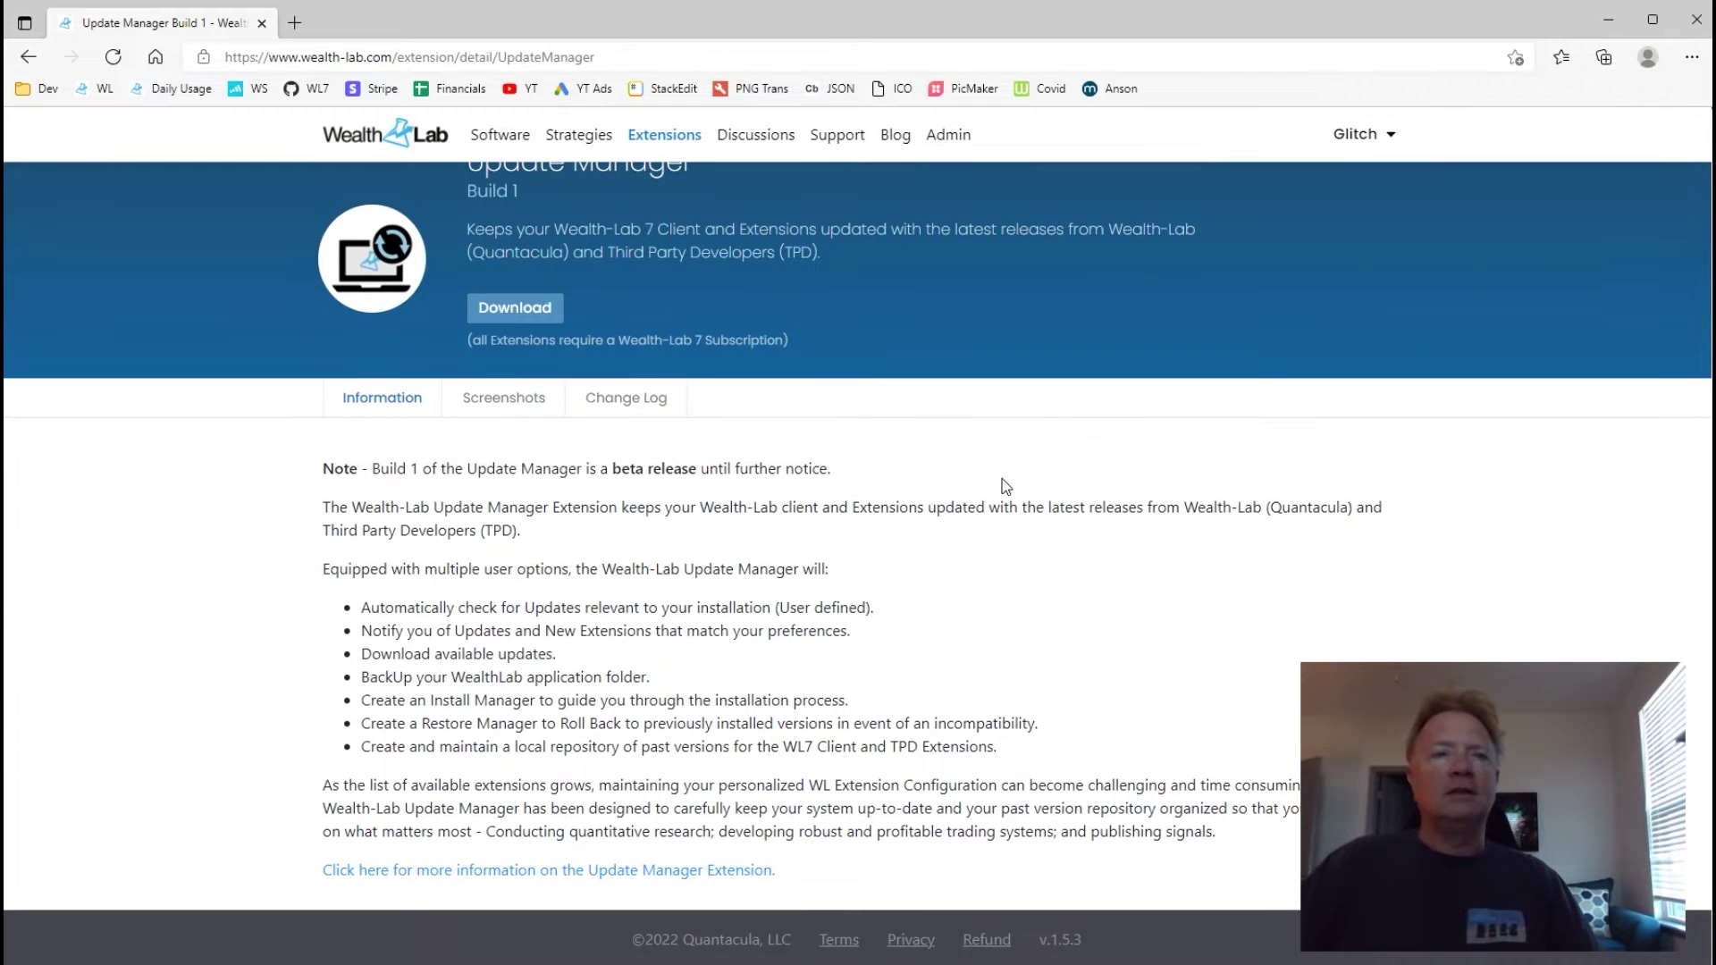
pyautogui.click(508, 396)
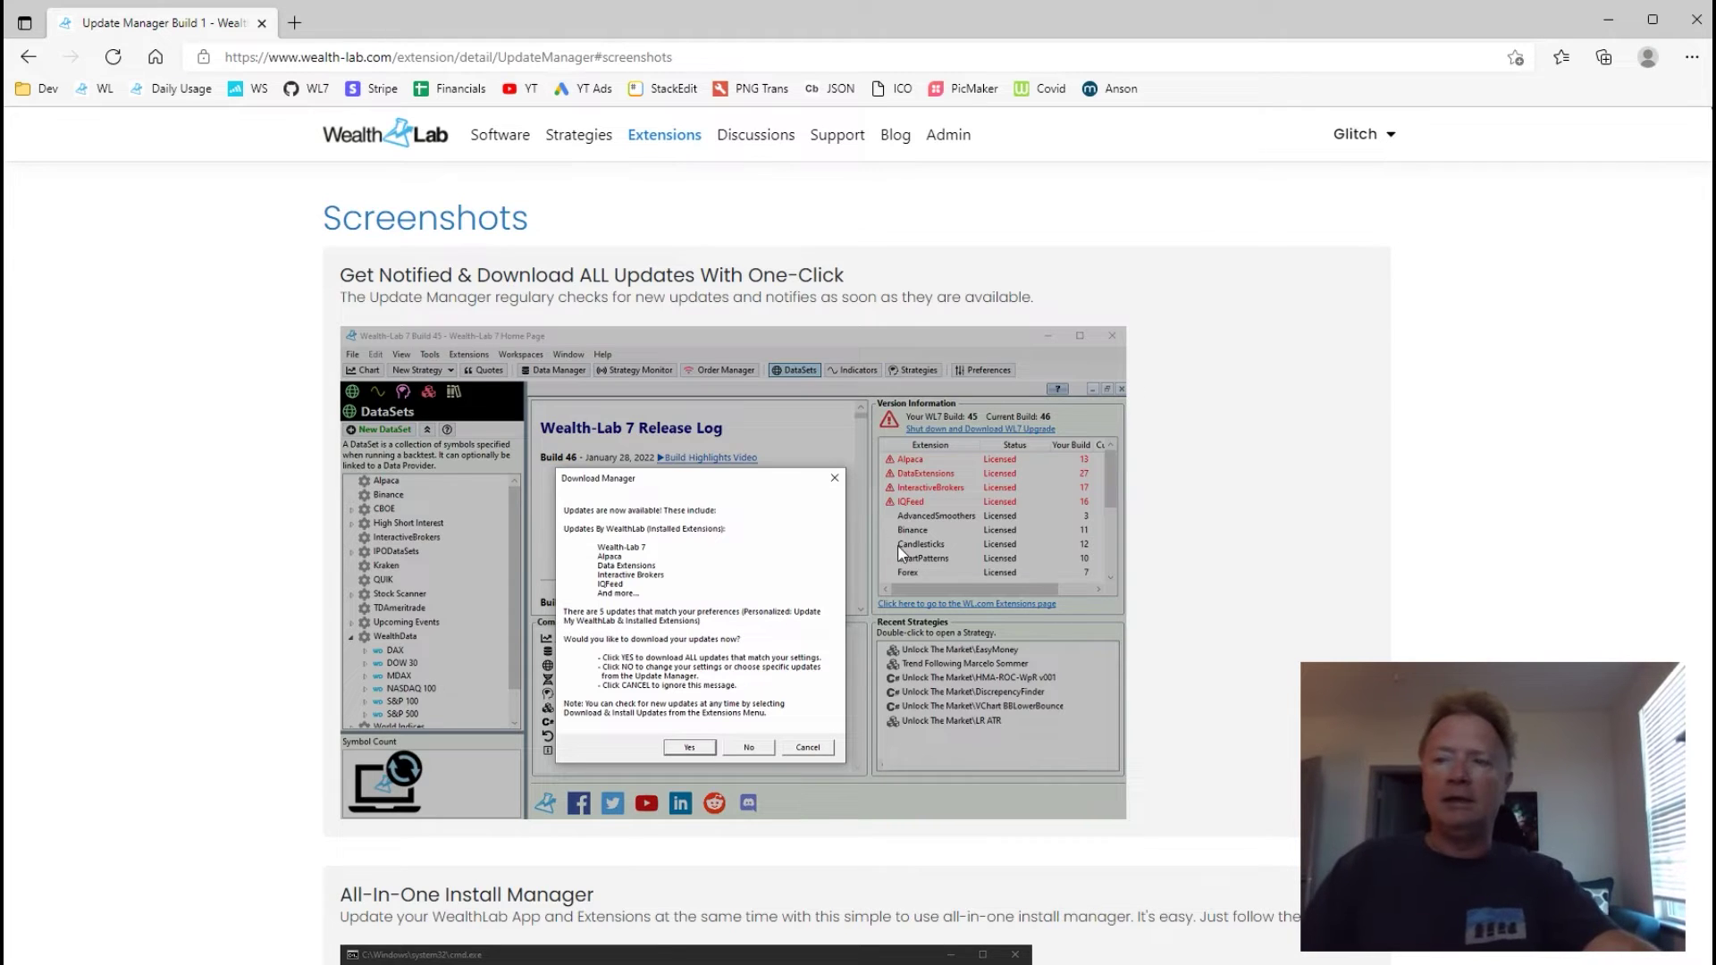
# Scroll through the notification, install-manager and preferences screenshots, then back up
pyautogui.scroll(-7, 899, 552)
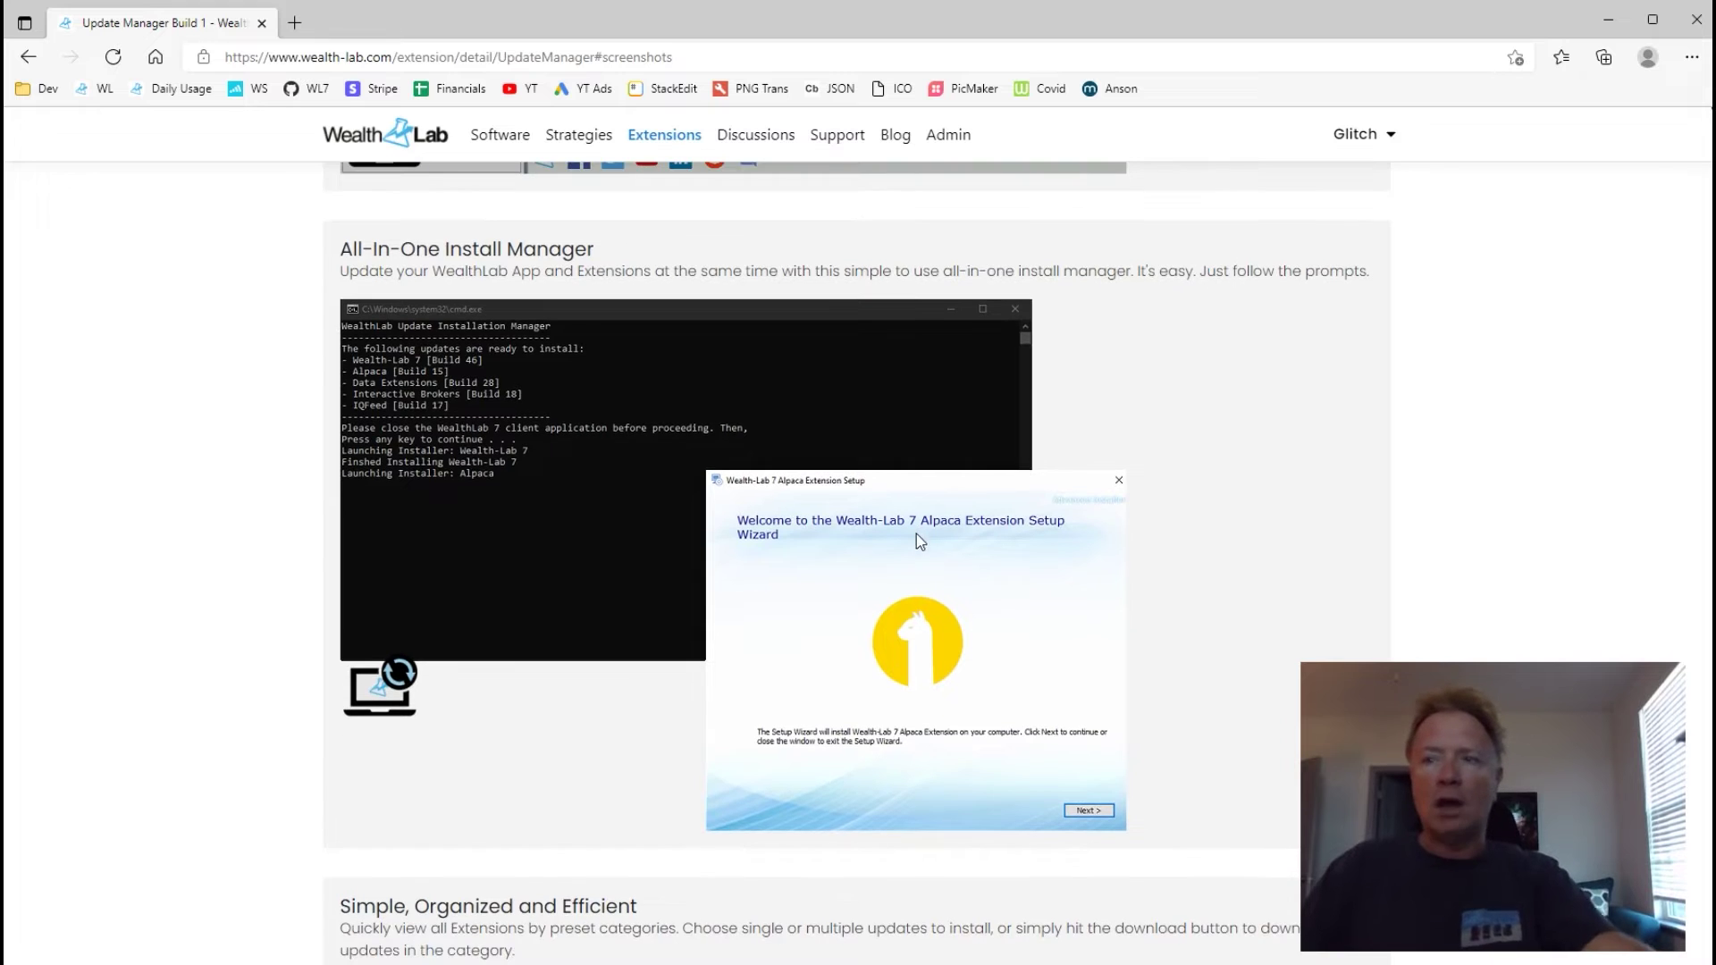
pyautogui.scroll(-8, 917, 540)
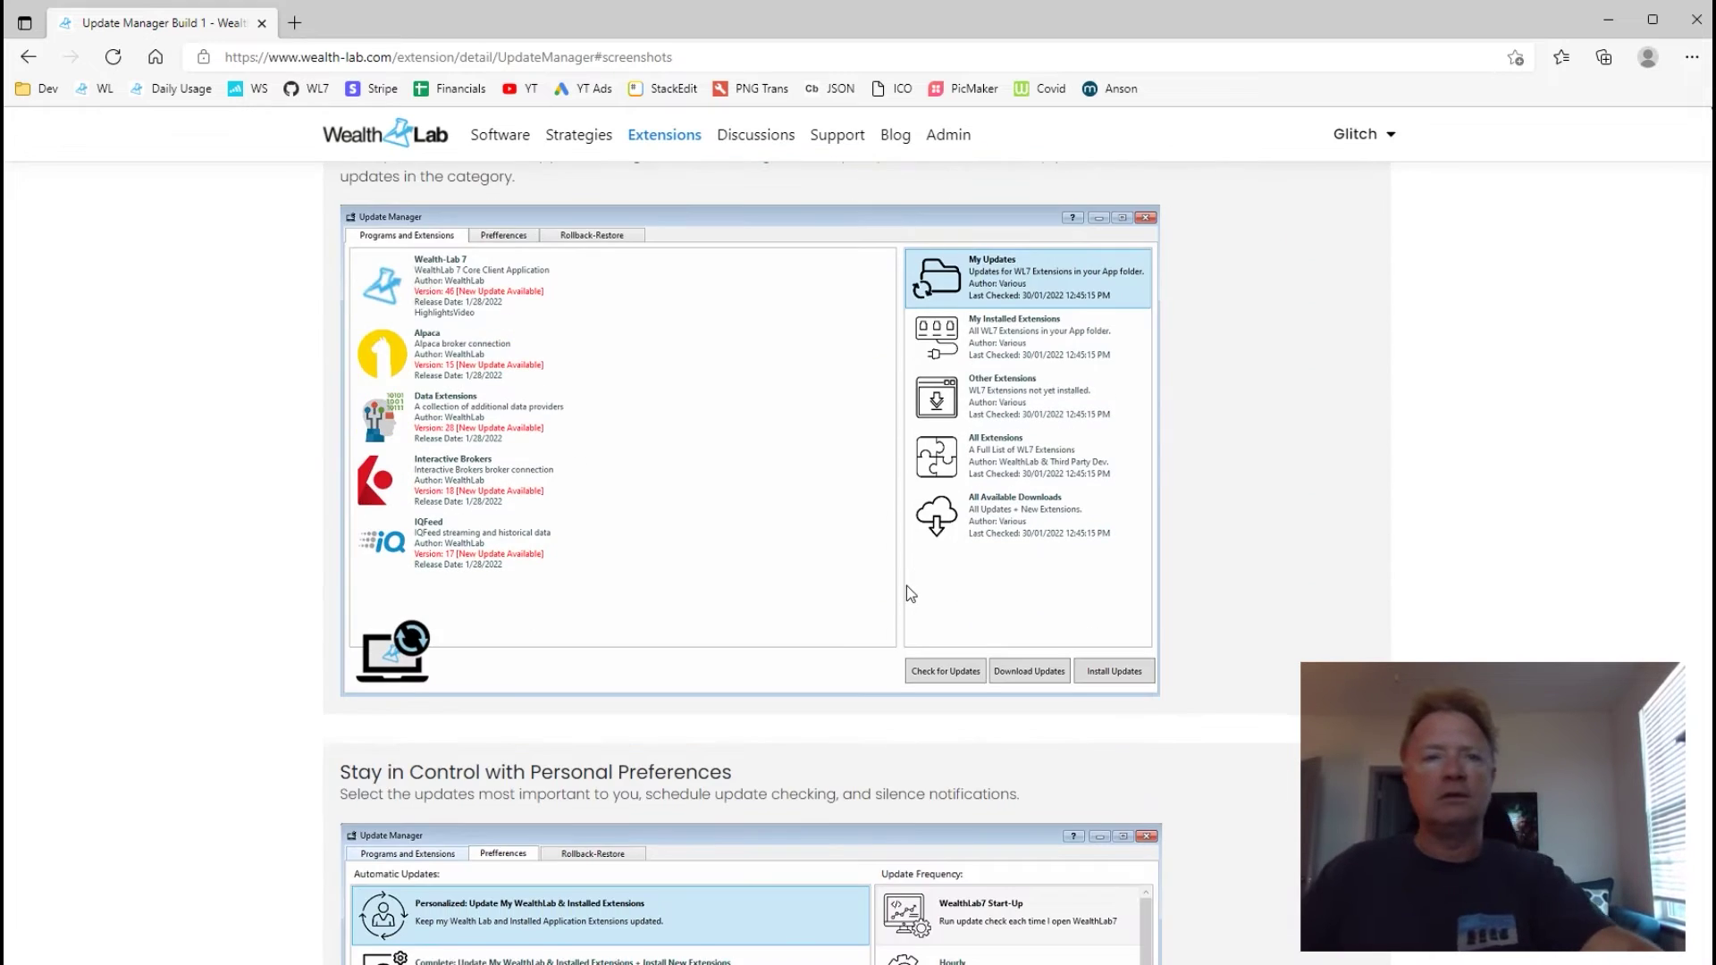
pyautogui.scroll(-3, 909, 591)
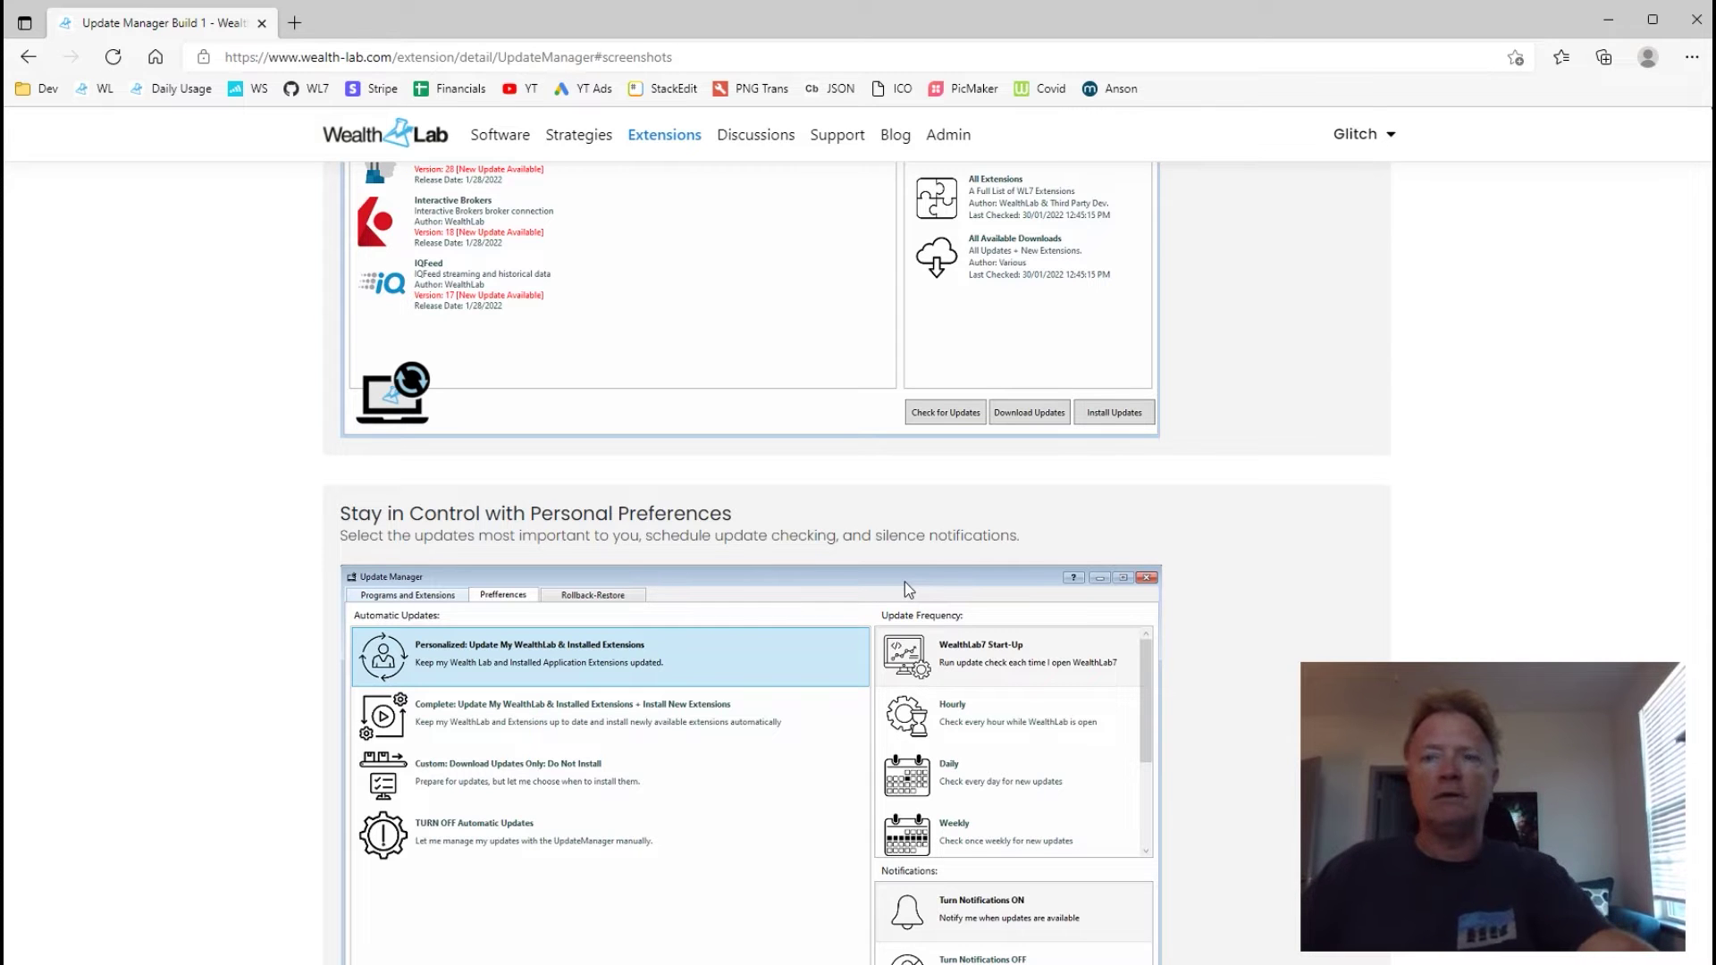
pyautogui.scroll(10, 856, 568)
pyautogui.scroll(10, 877, 567)
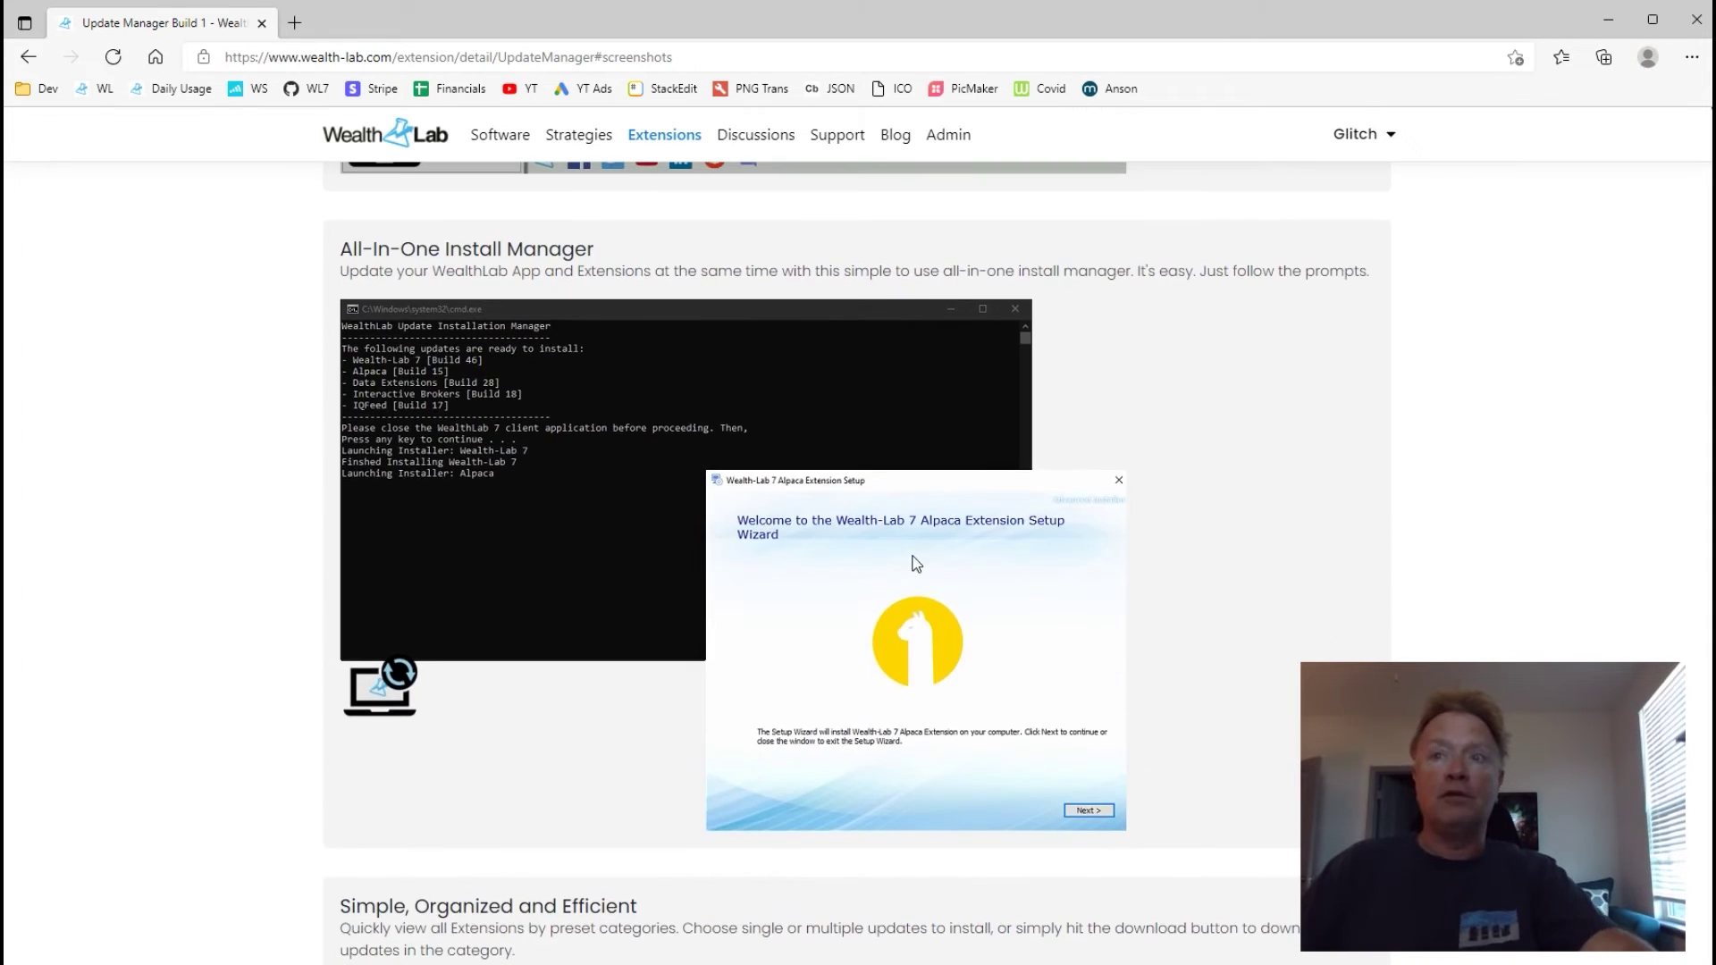
pyautogui.scroll(1, 930, 518)
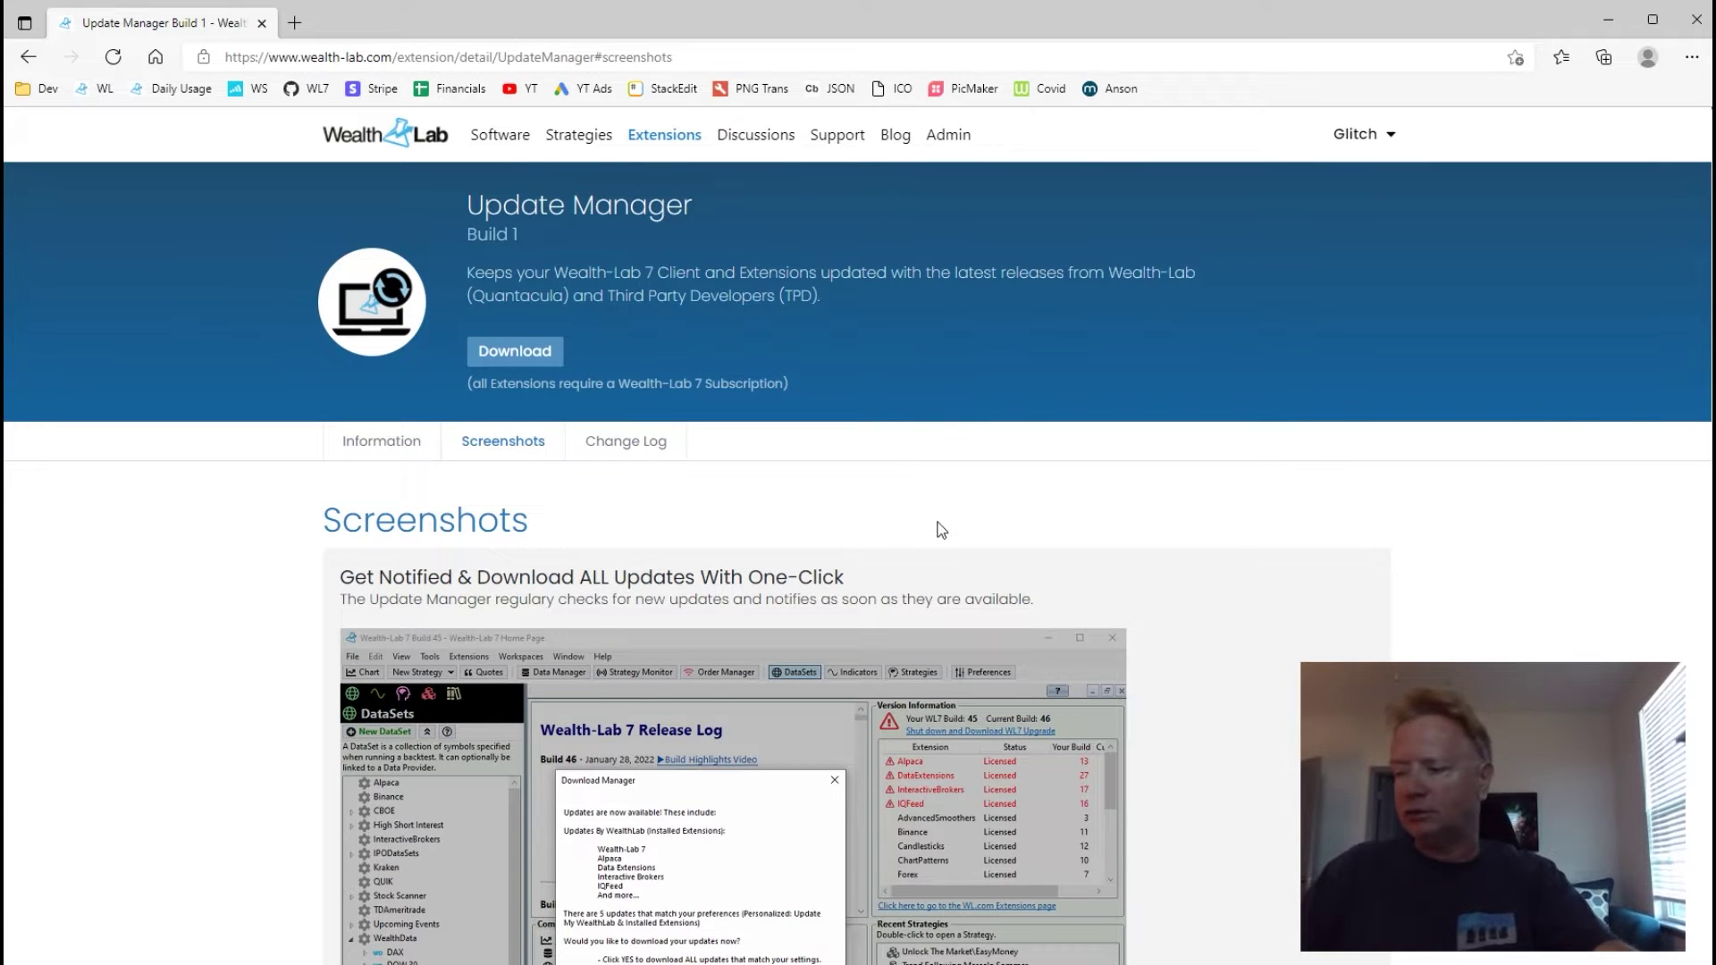
# Switch to Wealth-Lab 7 and create a new C# Coded strategy from the New Strategy dropdown
pyautogui.hotkey('alt', 'Tab')
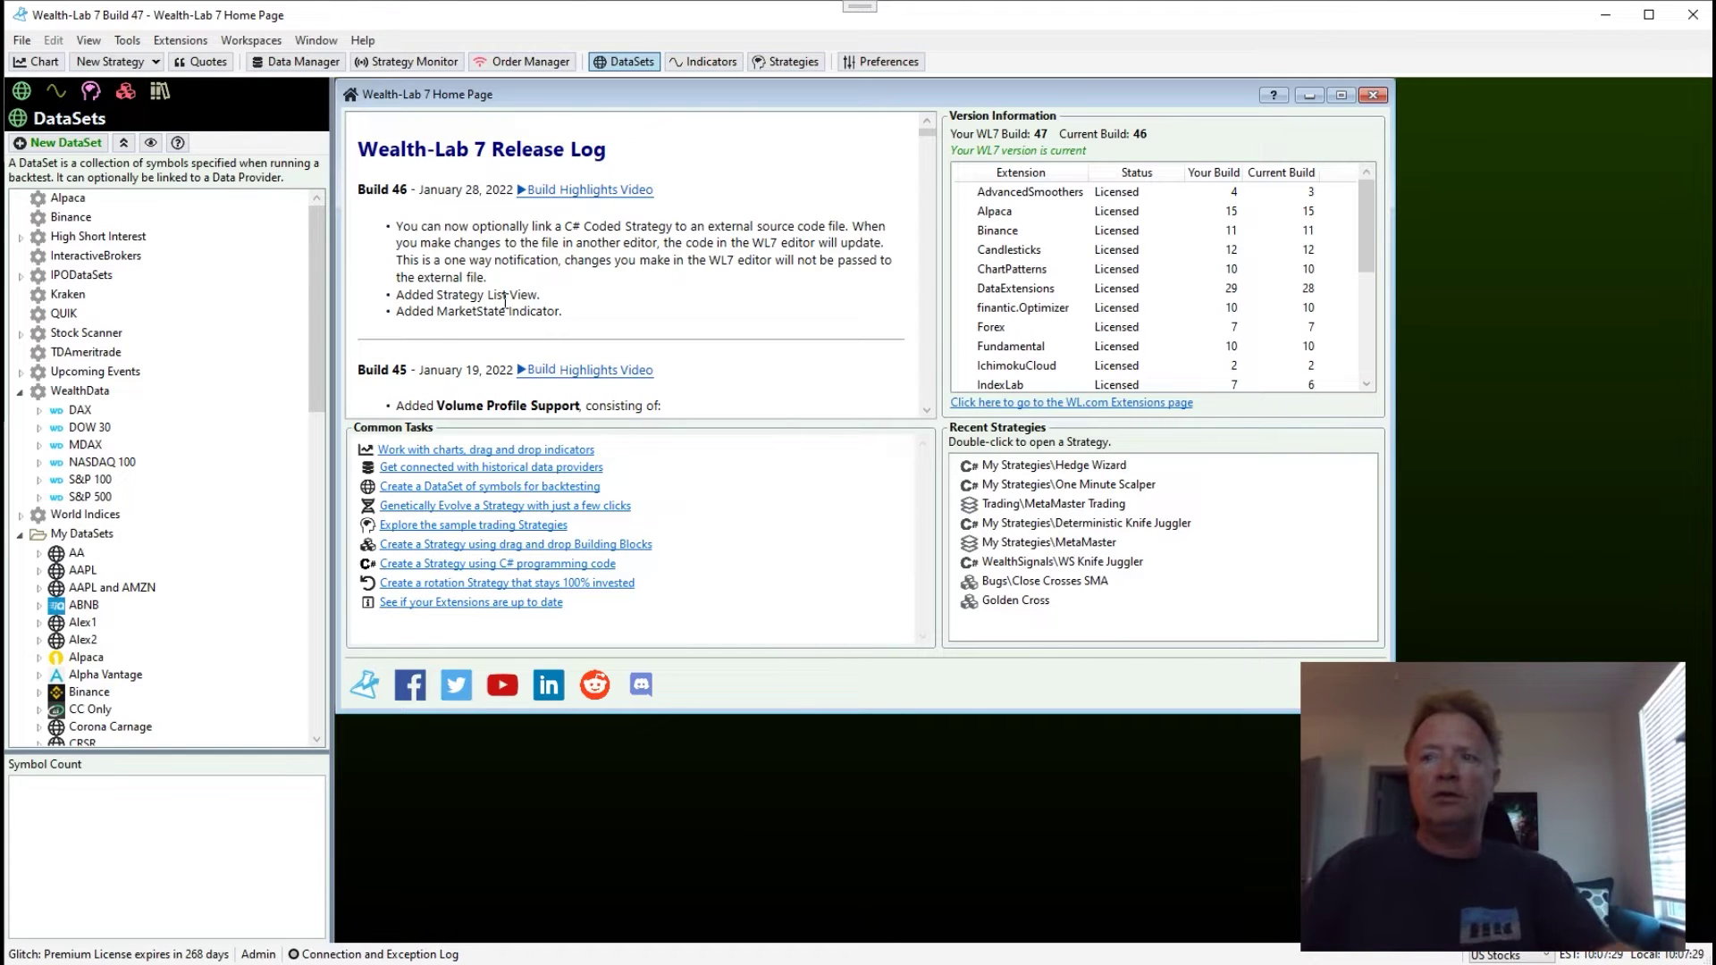
pyautogui.click(143, 63)
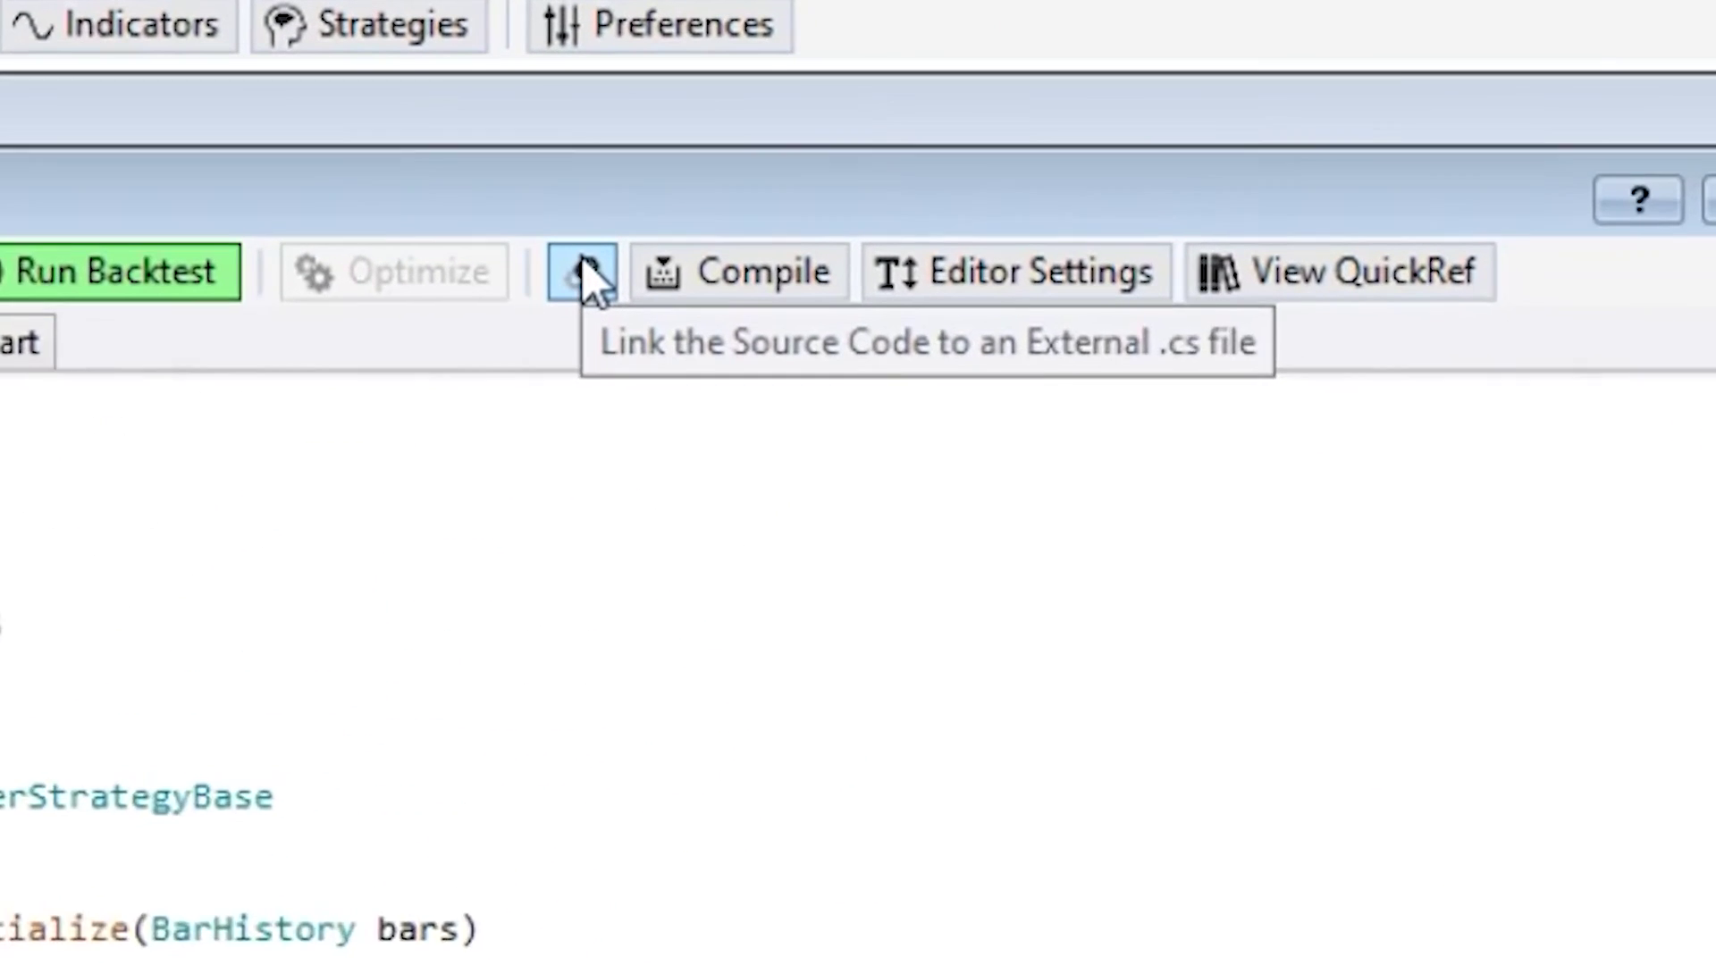
# Link the strategy's source code to C:\WL7Local\TestCompiledStrategy.cs
pyautogui.click(559, 286)
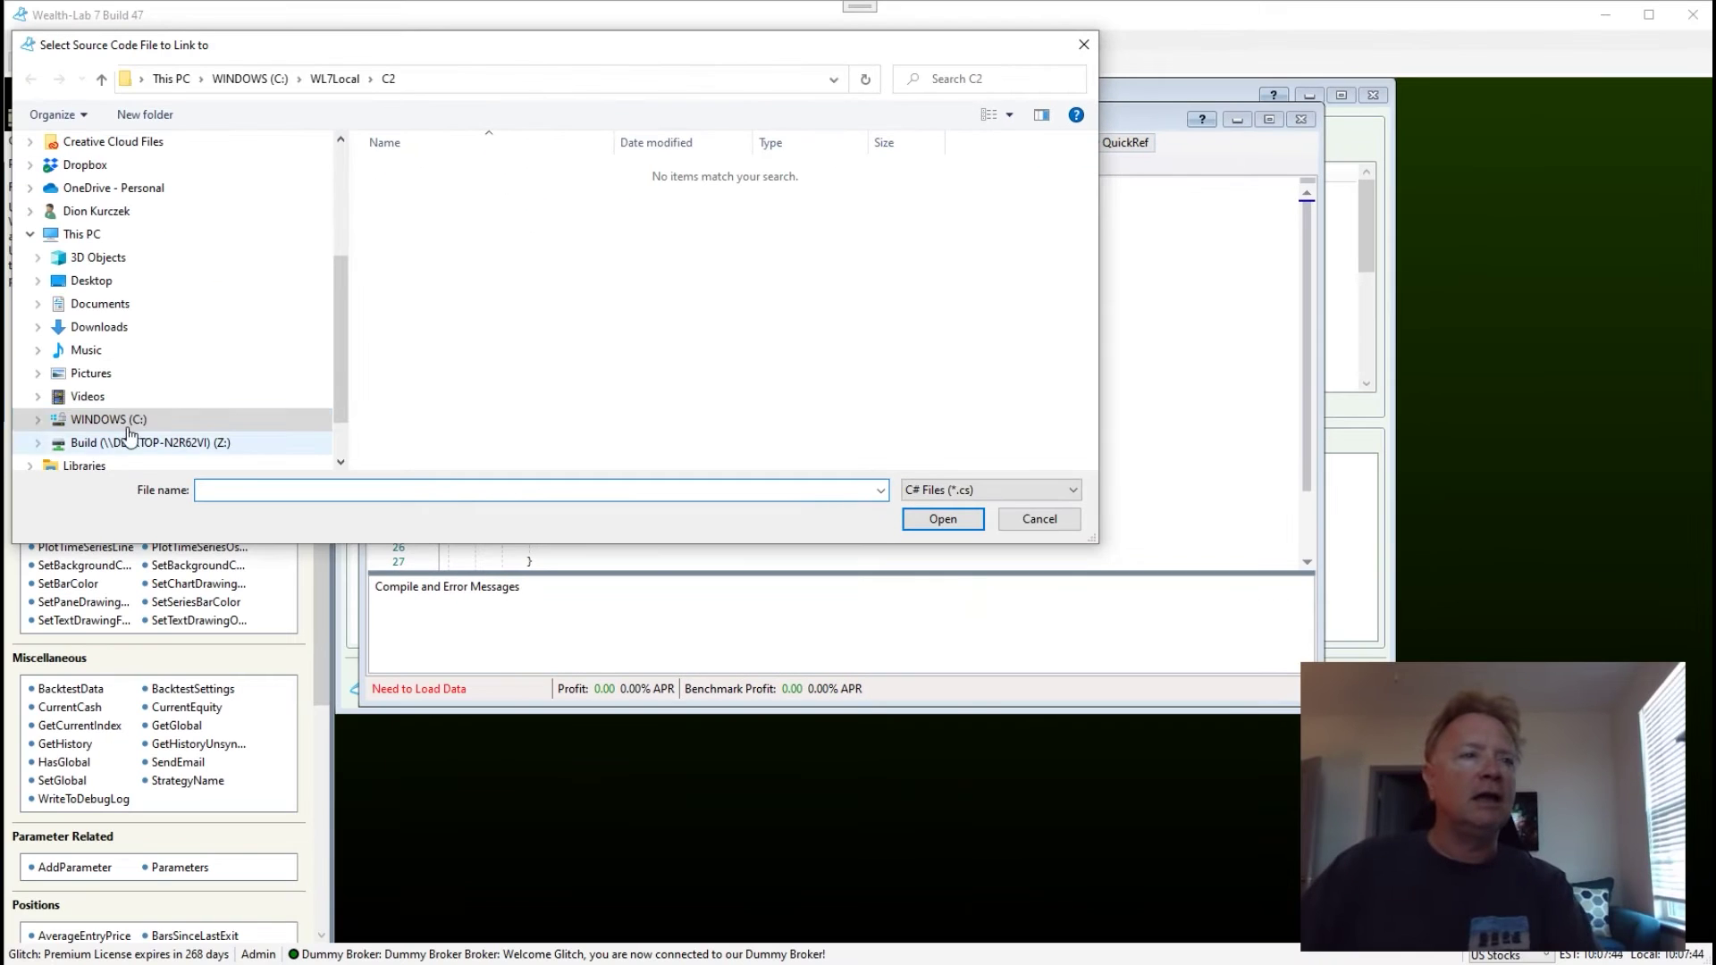
pyautogui.click(9, 471)
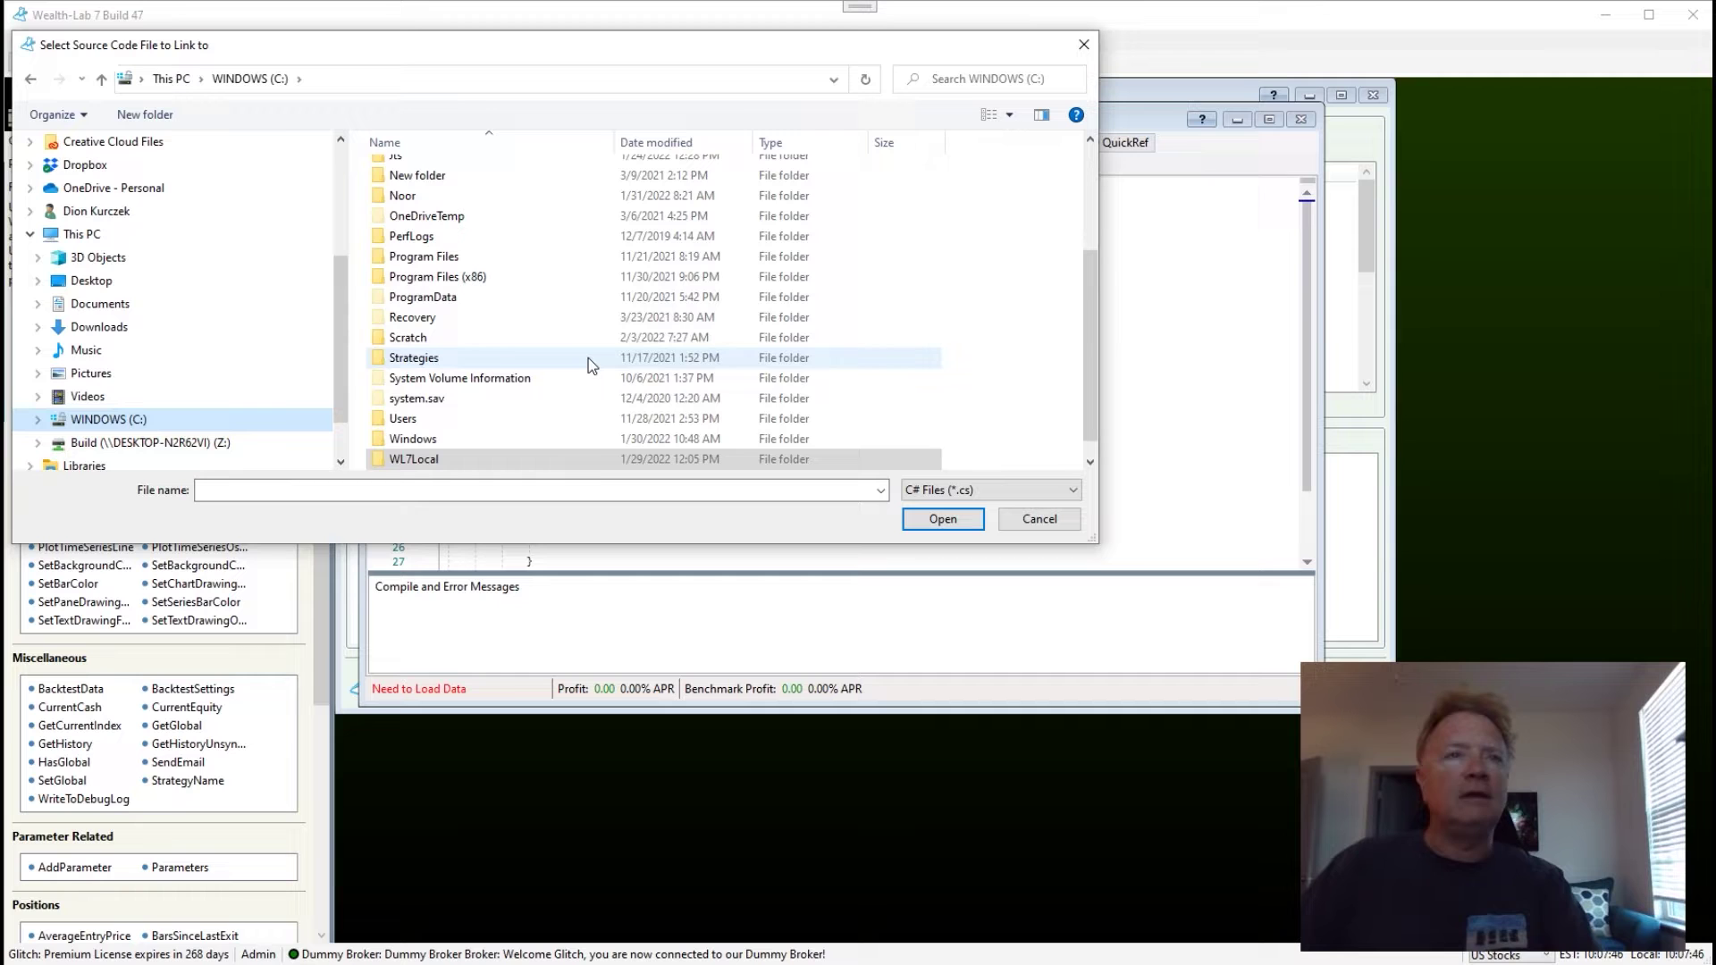
pyautogui.doubleClick(413, 458)
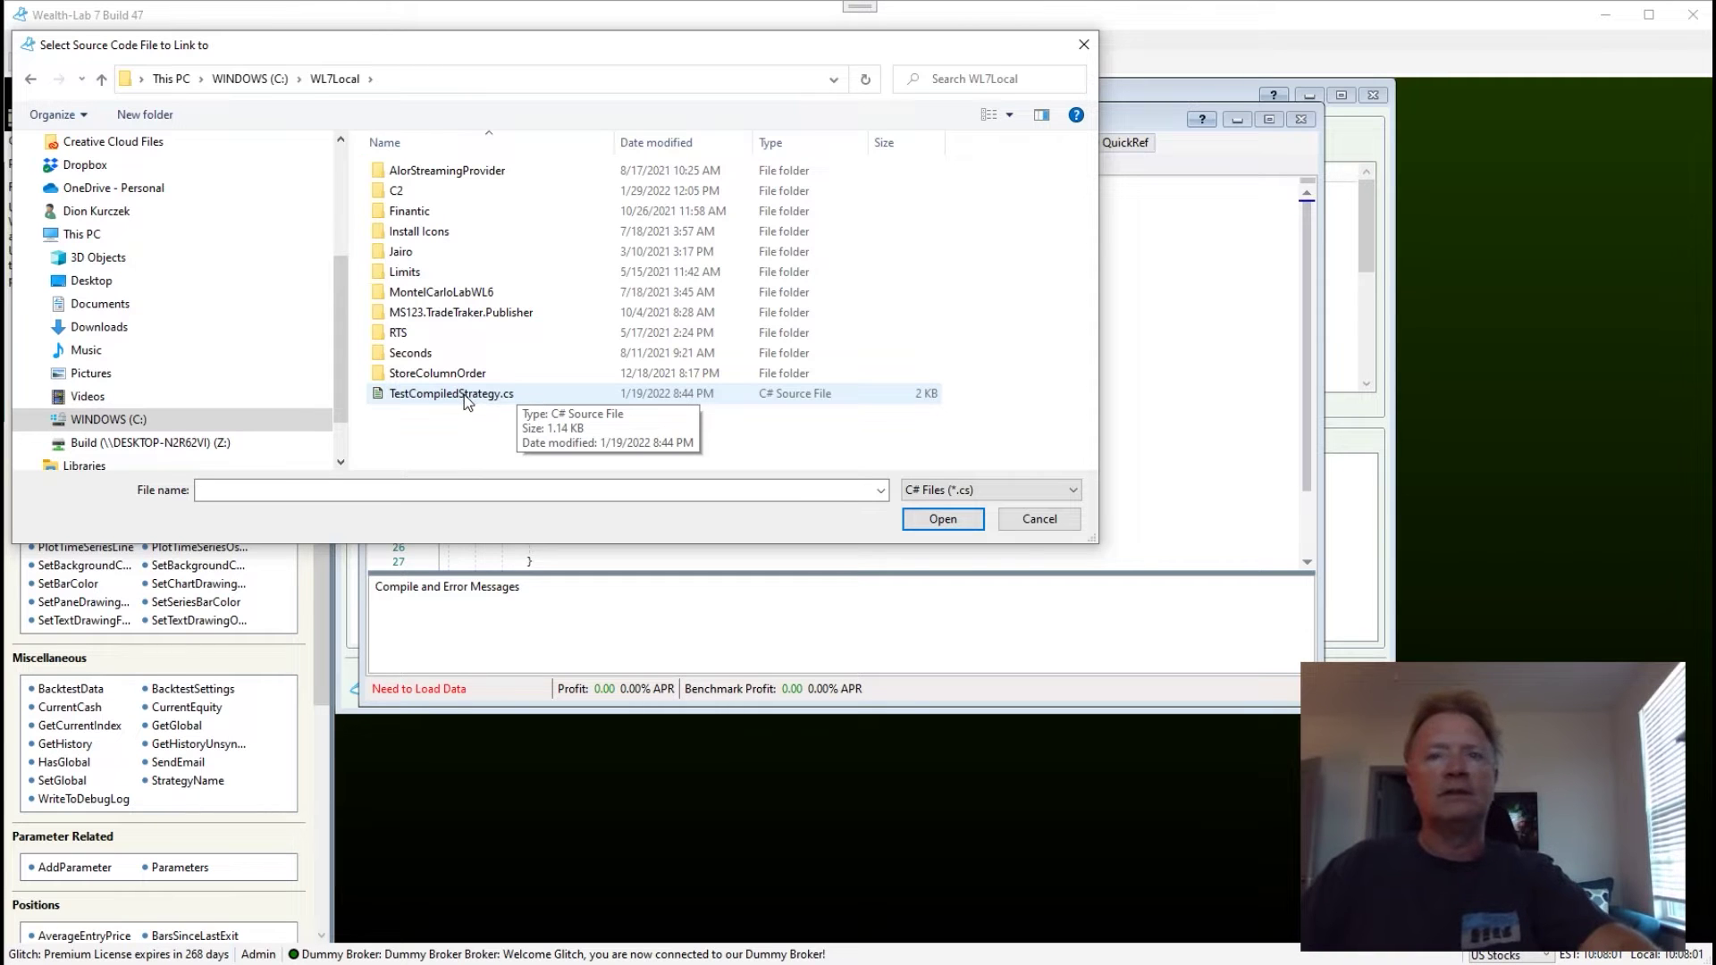
pyautogui.doubleClick(534, 395)
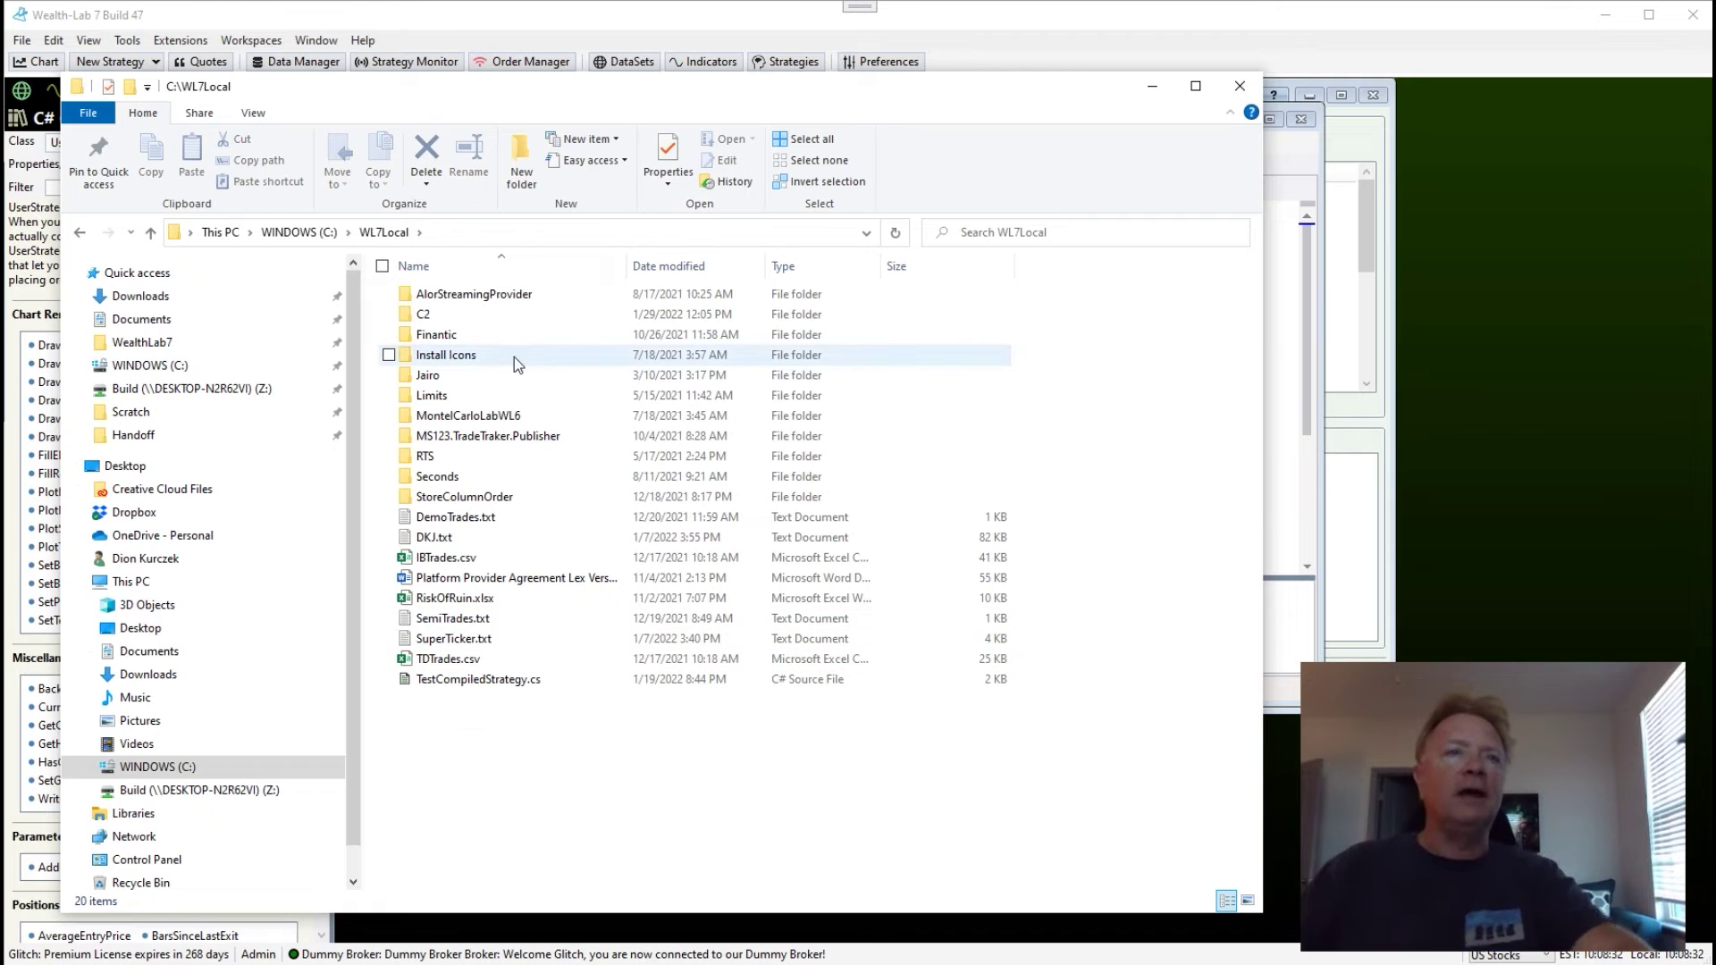
# Open TestCompiledStrategy.cs in Notepad using Open with
pyautogui.rightClick(556, 685)
pyautogui.click(534, 686)
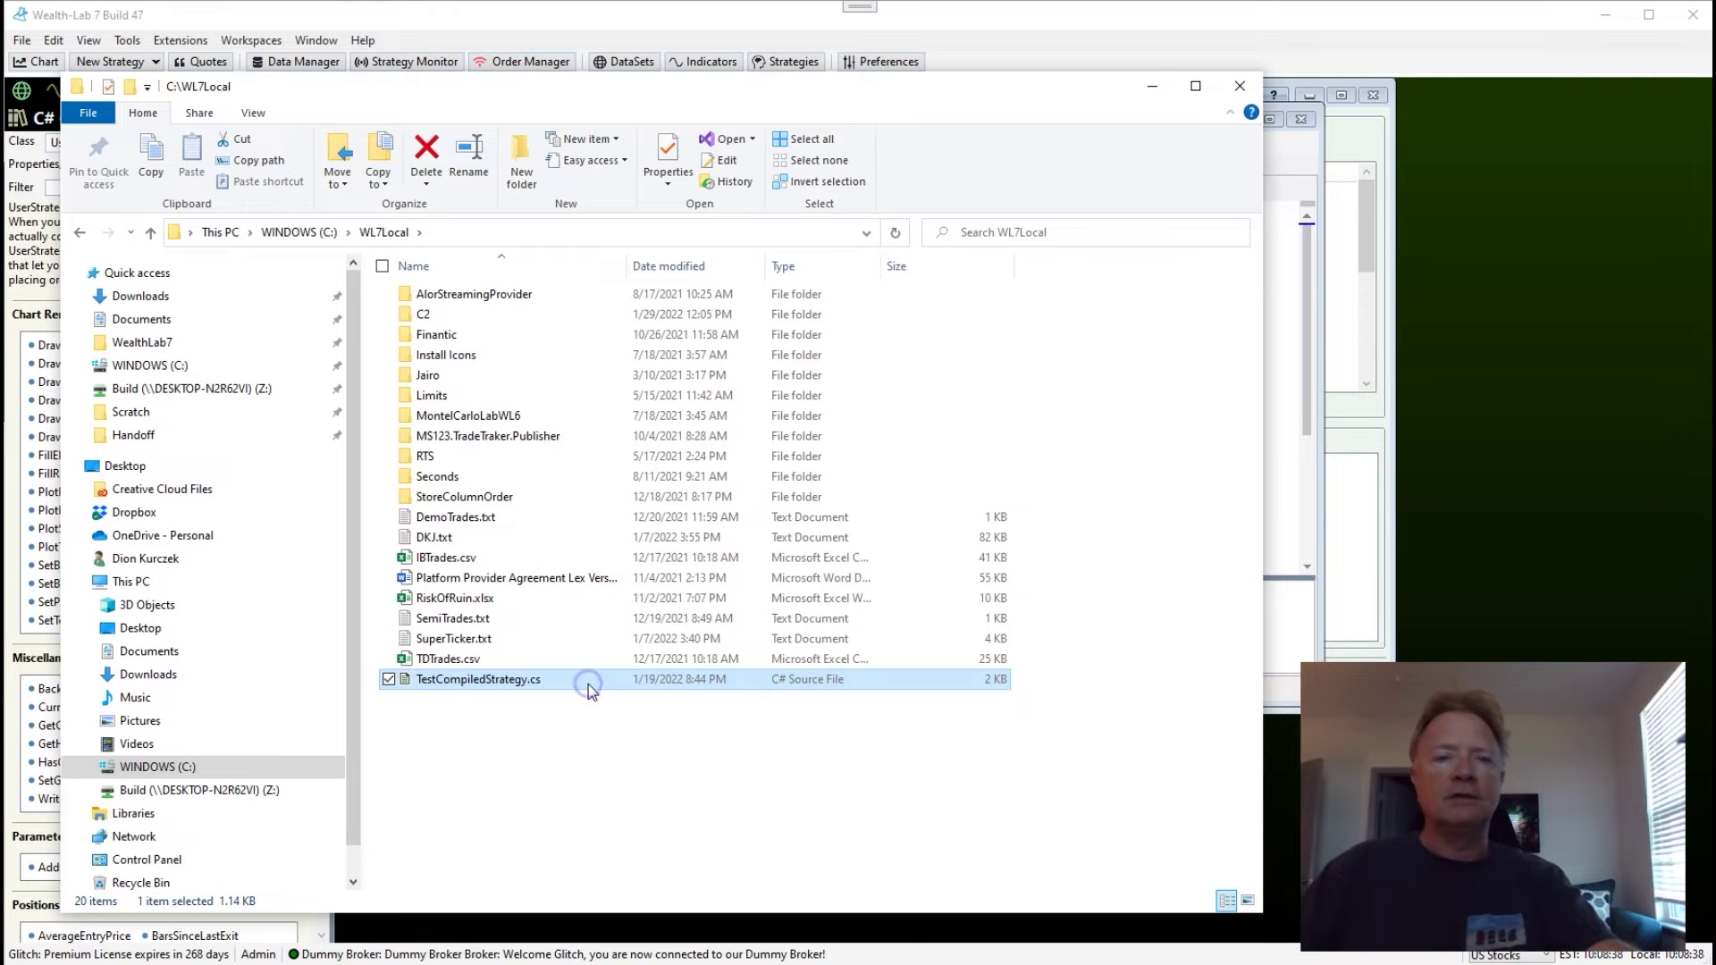
pyautogui.rightClick(588, 684)
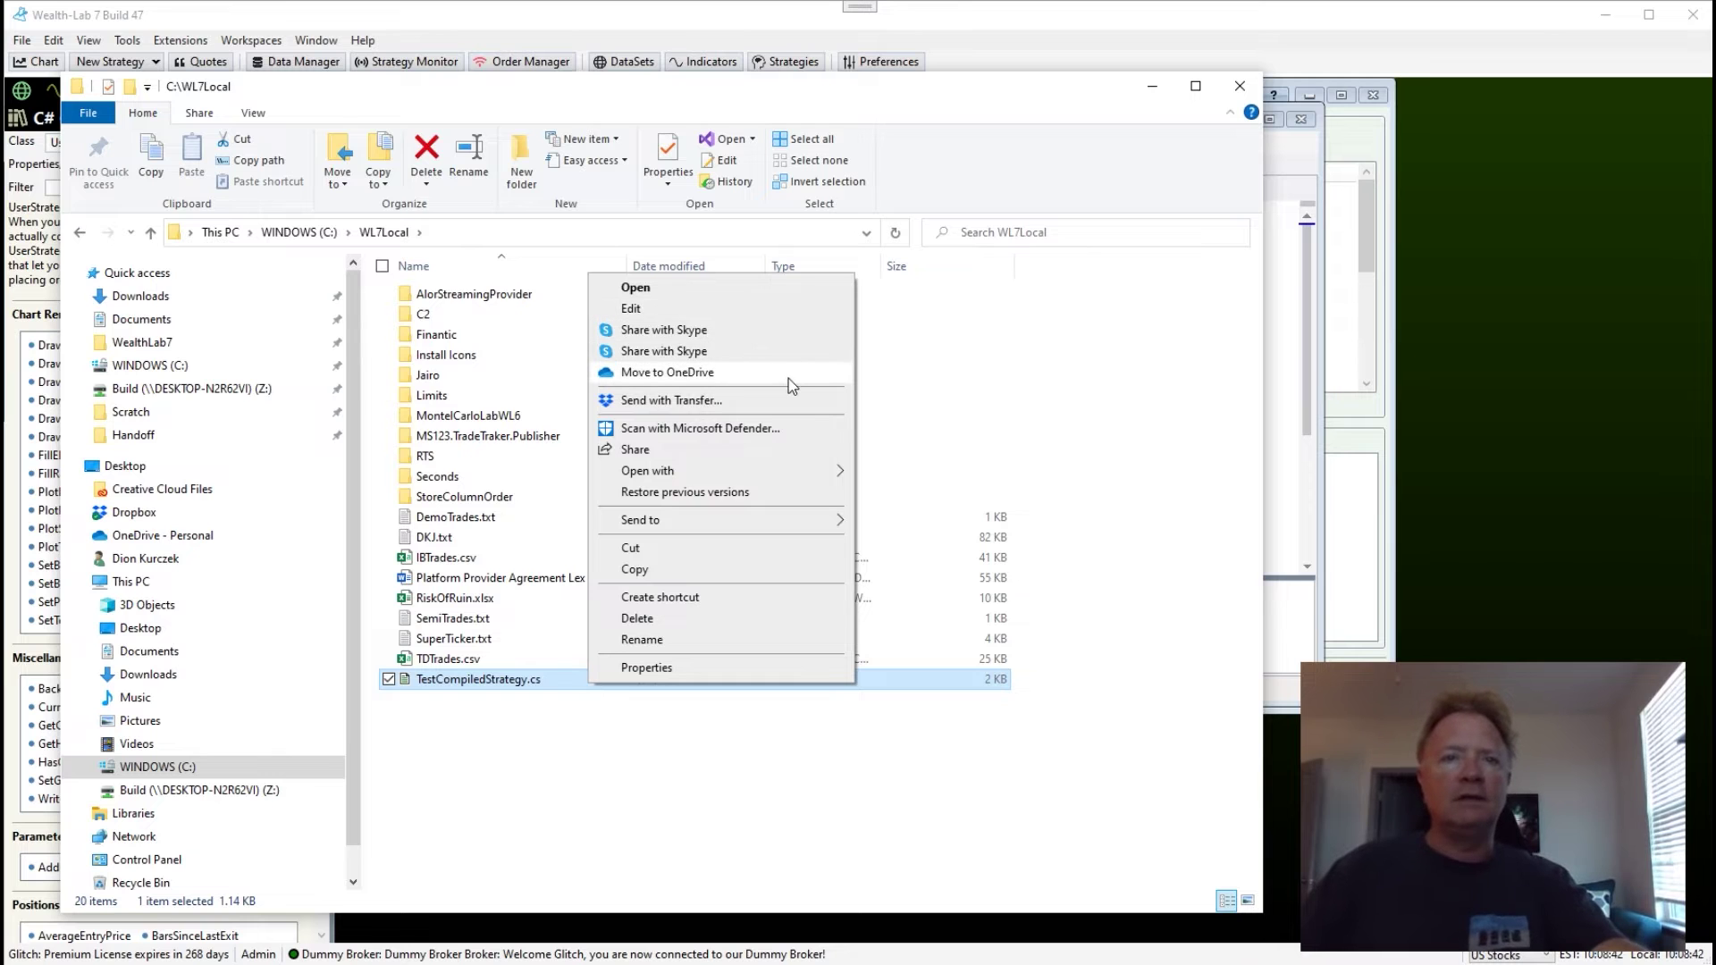
pyautogui.moveTo(752, 472)
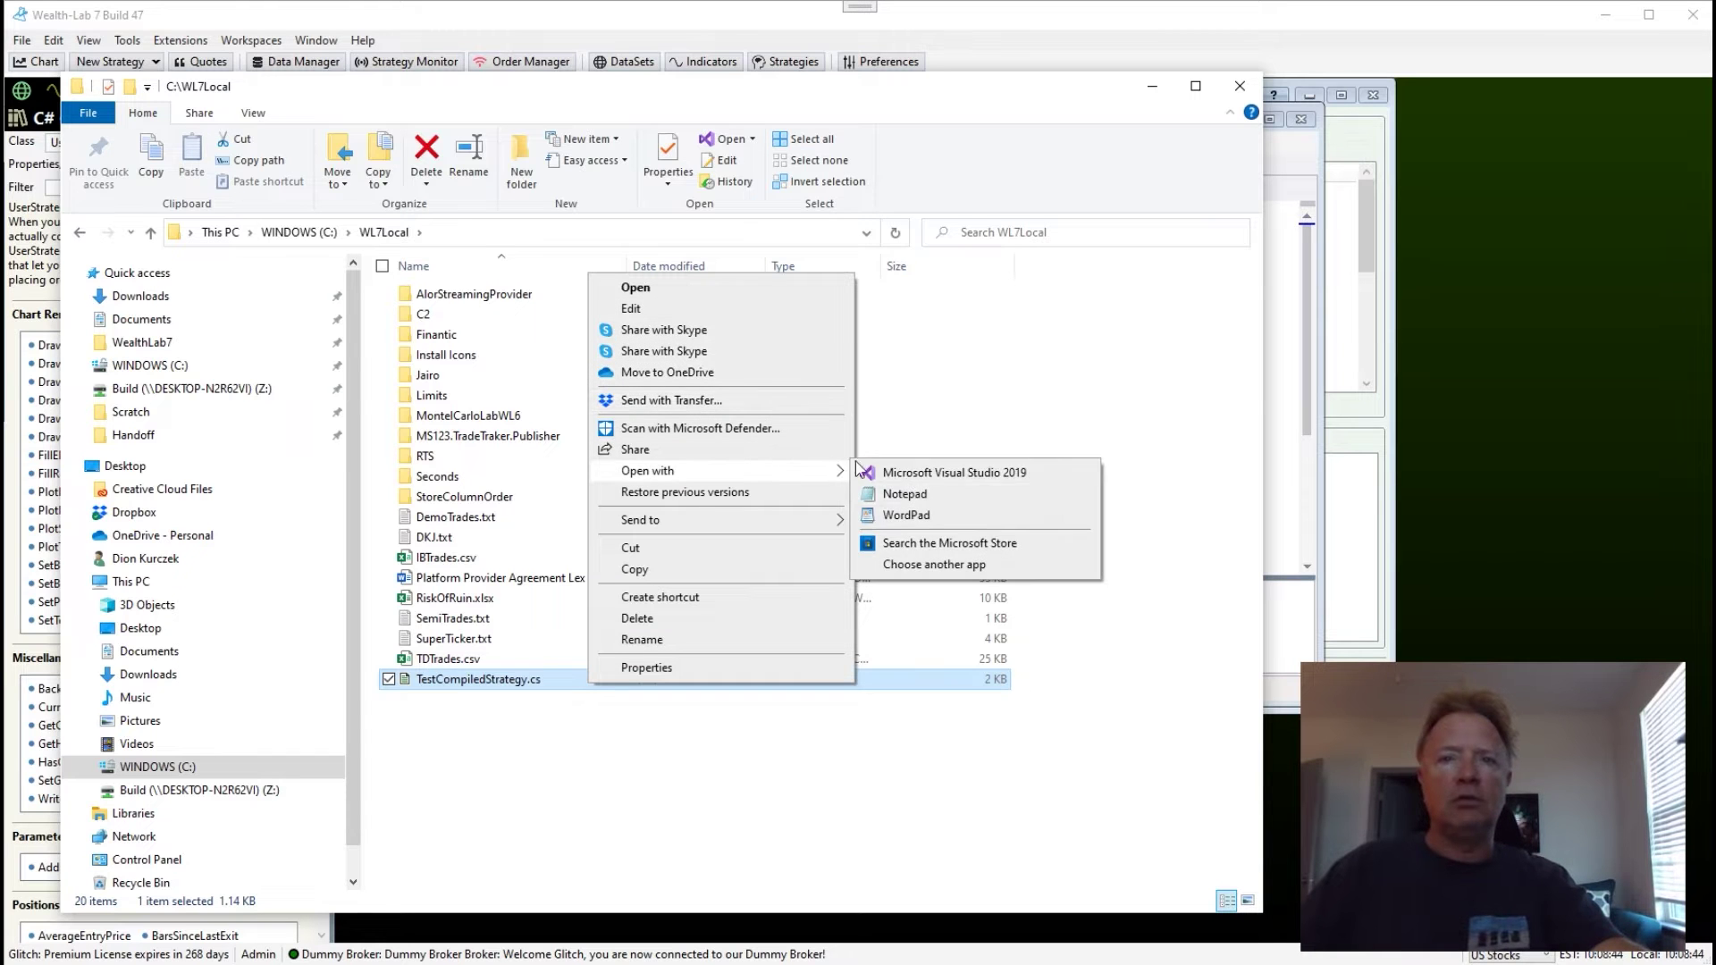
pyautogui.click(916, 491)
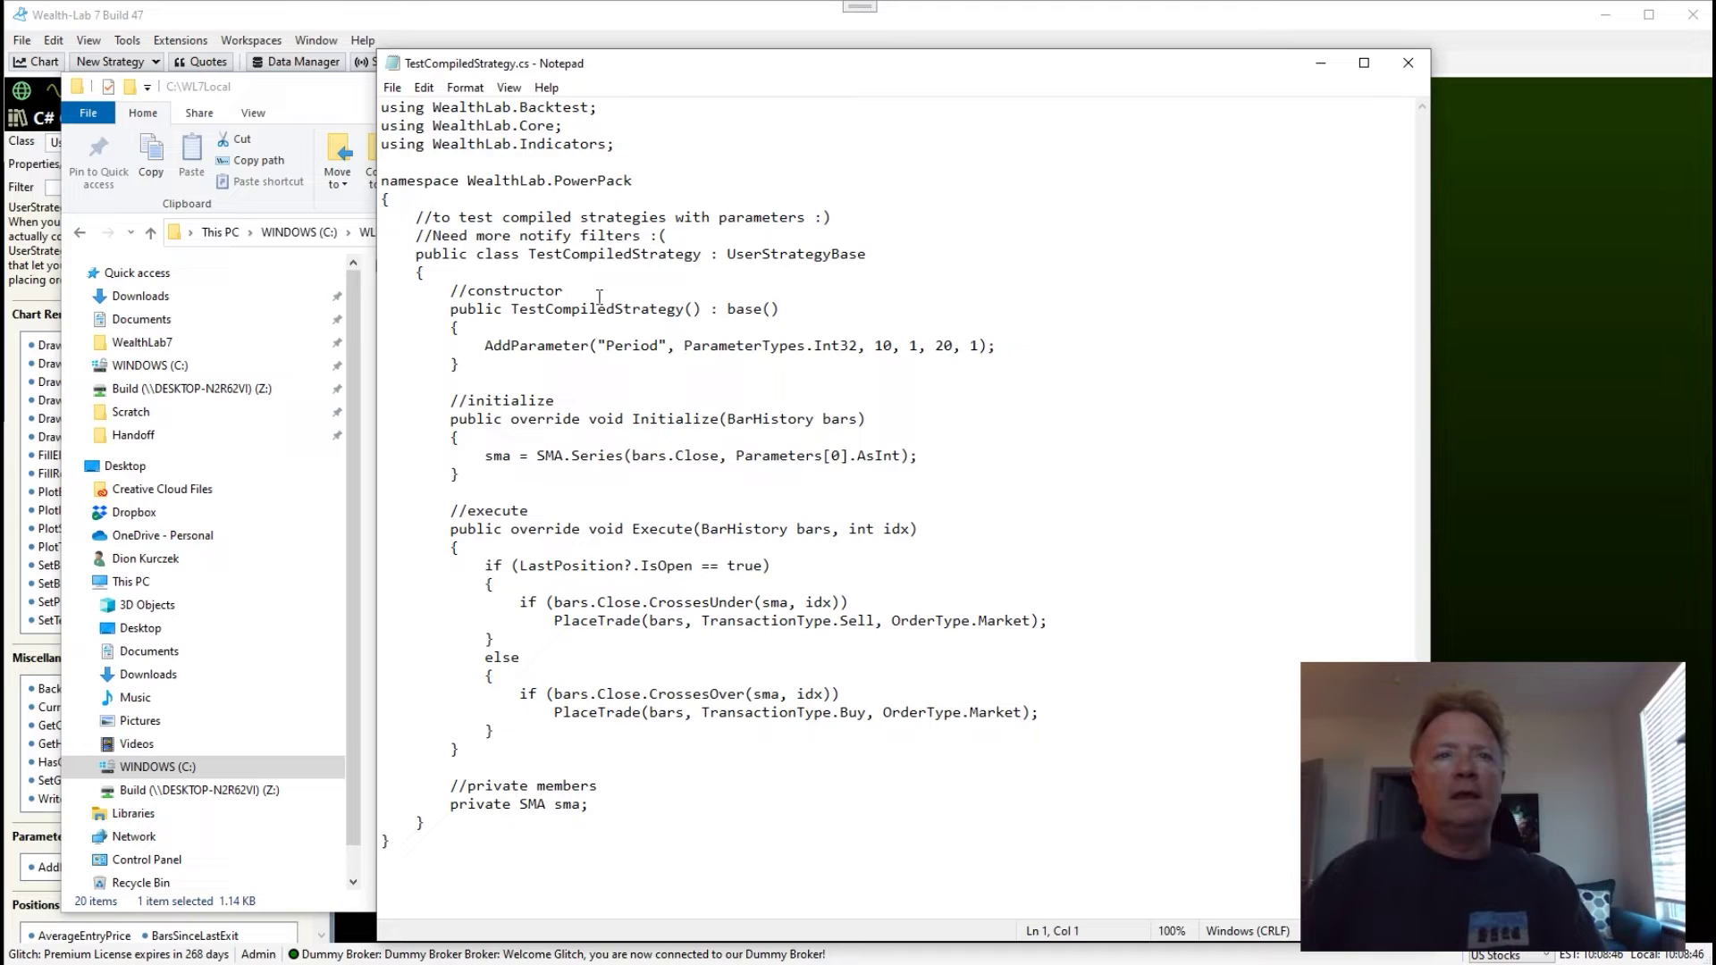
# Insert a blank line after //constructor and place Notepad beside Wealth-Lab's code editor
pyautogui.click(599, 297)
pyautogui.press('Return')
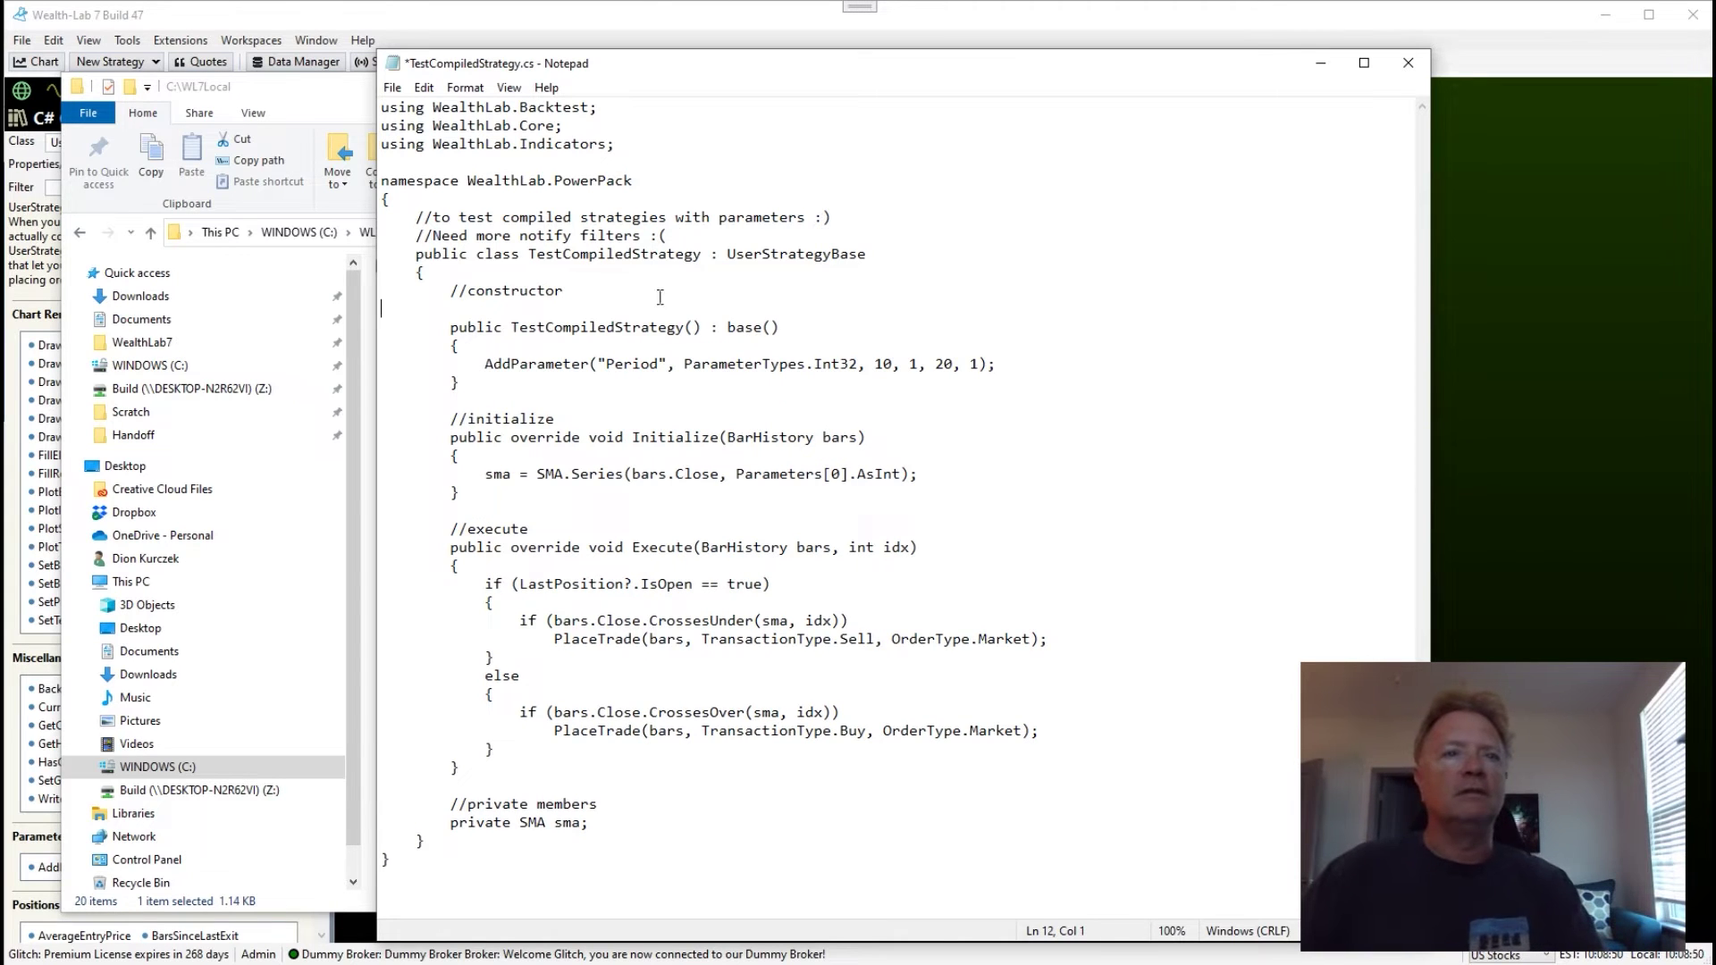
pyautogui.click(326, 90)
pyautogui.click(1154, 89)
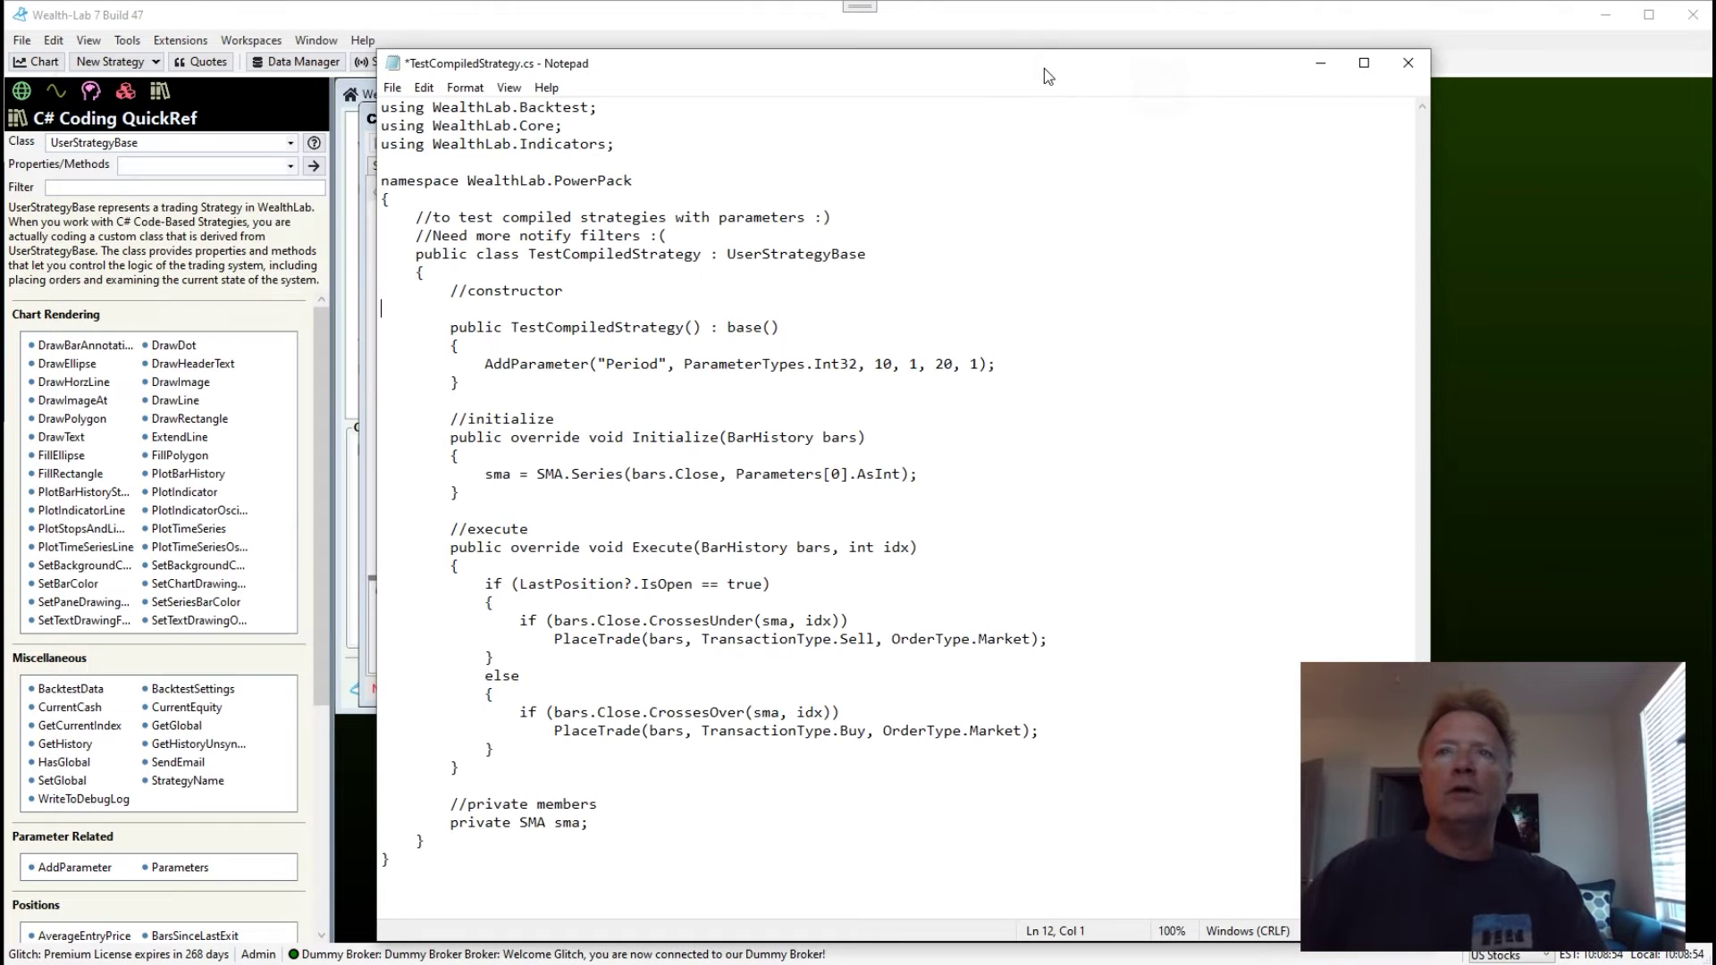
pyautogui.moveTo(1044, 68); pyautogui.dragTo(1281, 99)
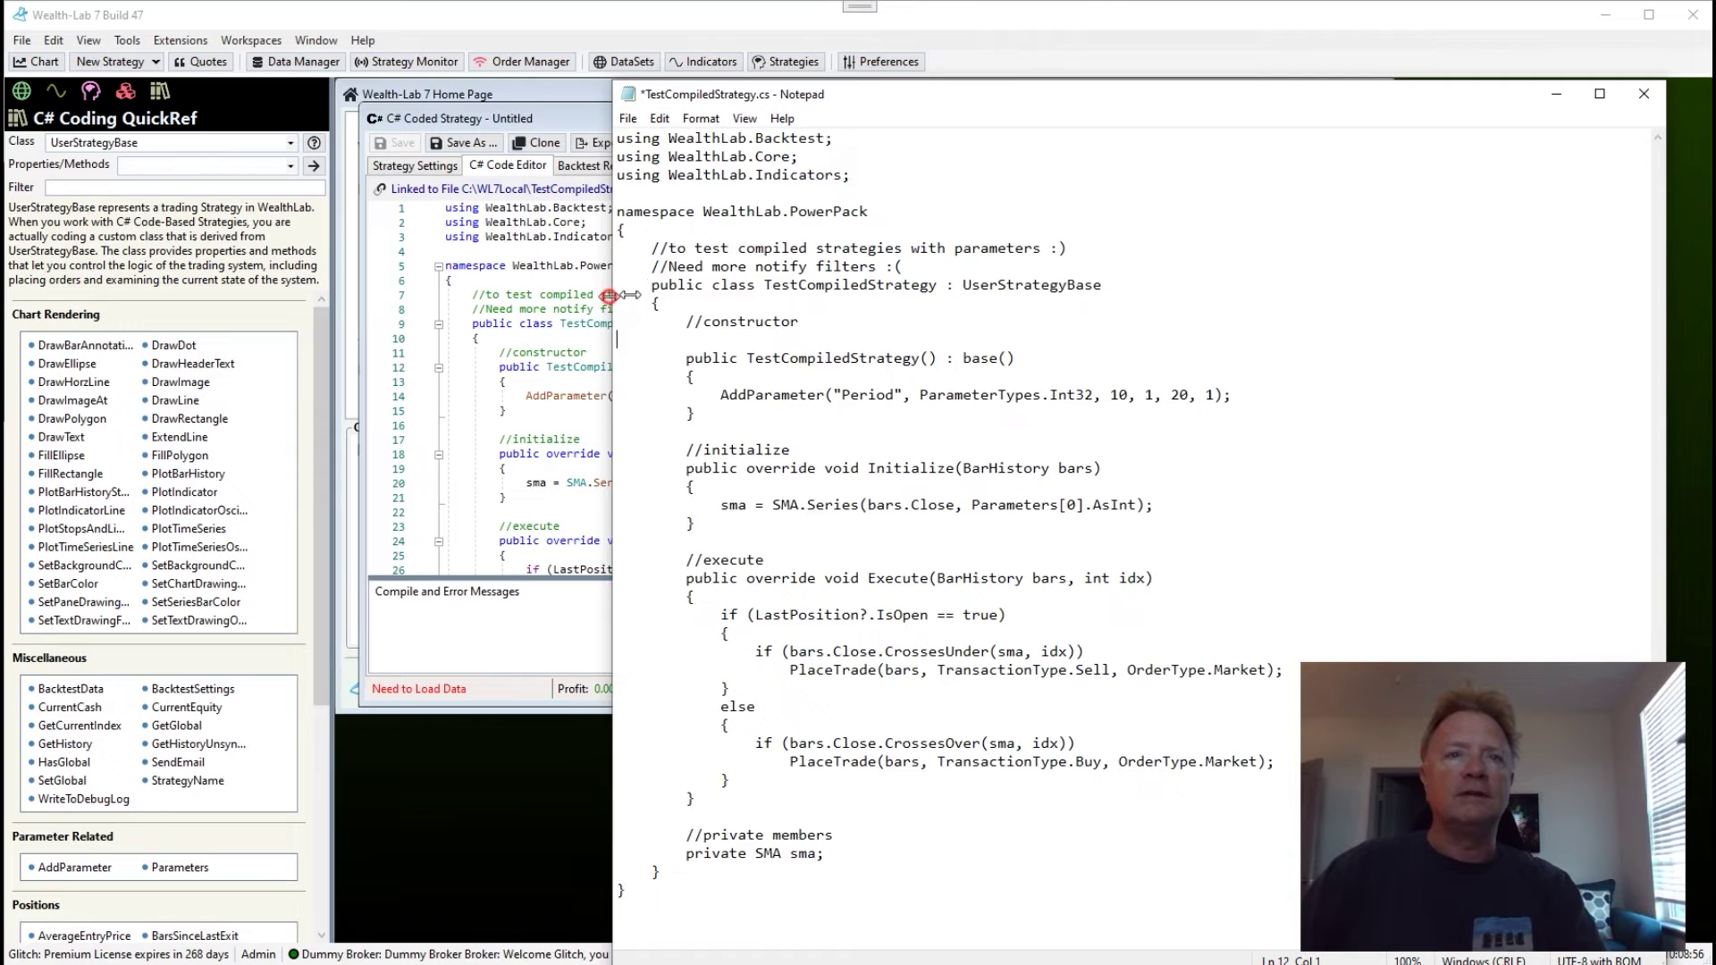
pyautogui.moveTo(614, 295); pyautogui.dragTo(897, 277)
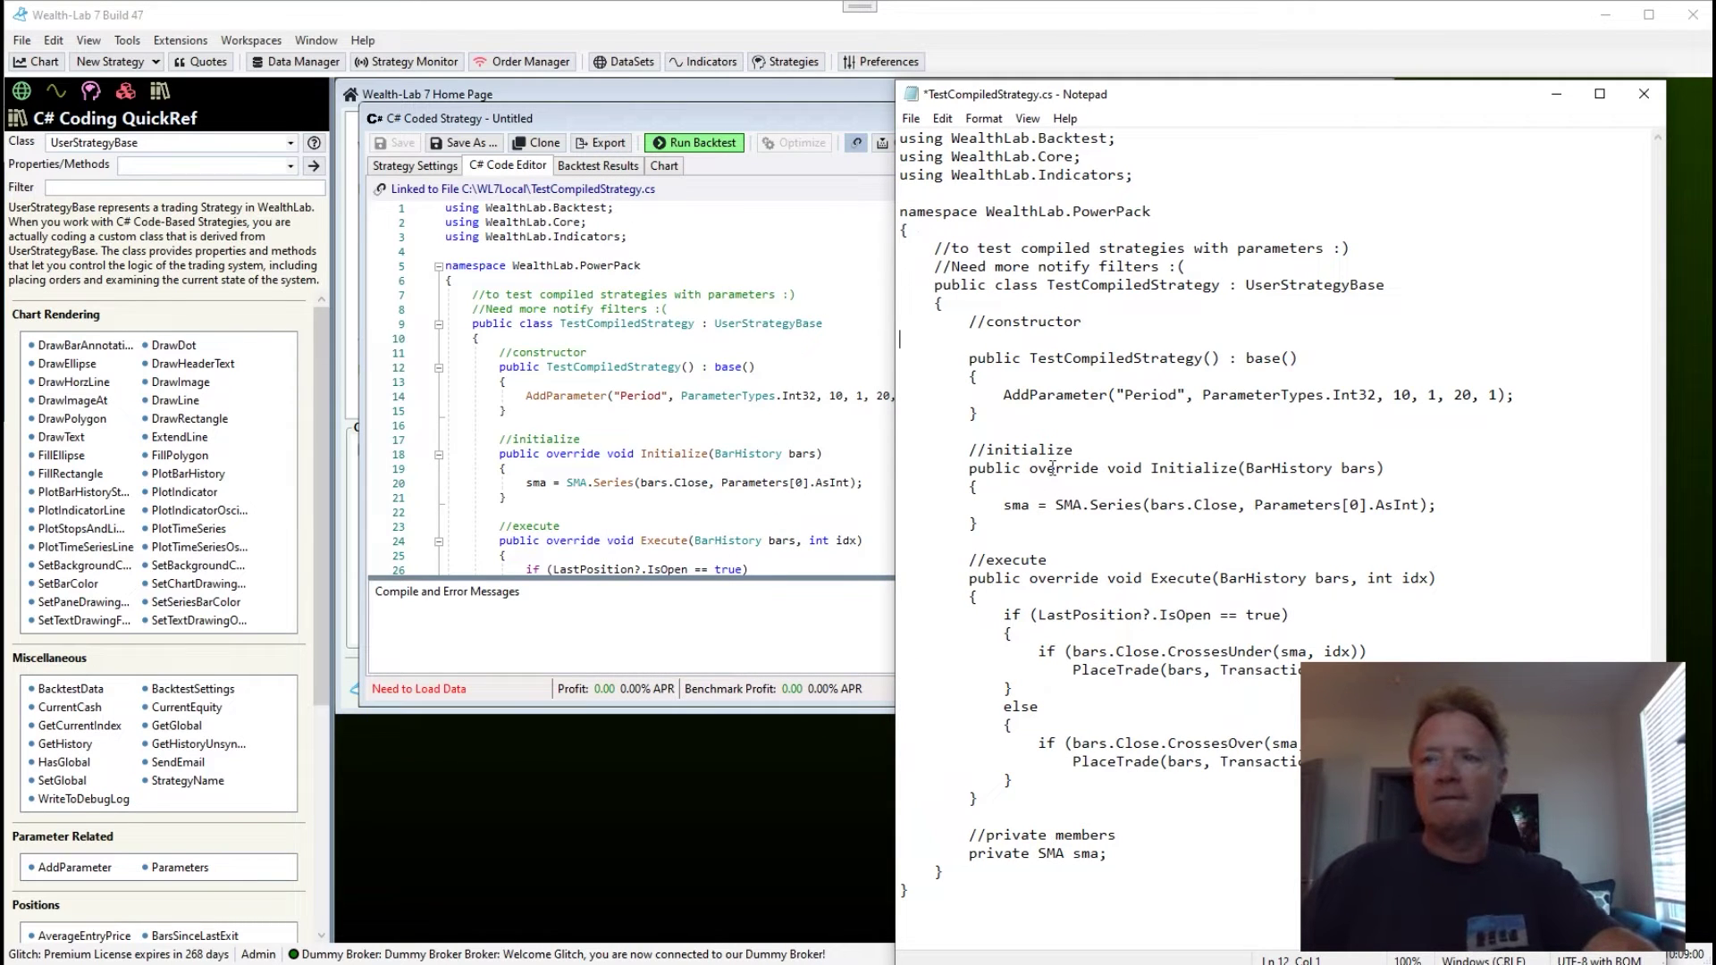
# Add the line '//adding a new comment' under //constructor and save TestCompiledStrategy.cs
pyautogui.click(1014, 344)
pyautogui.write('/')
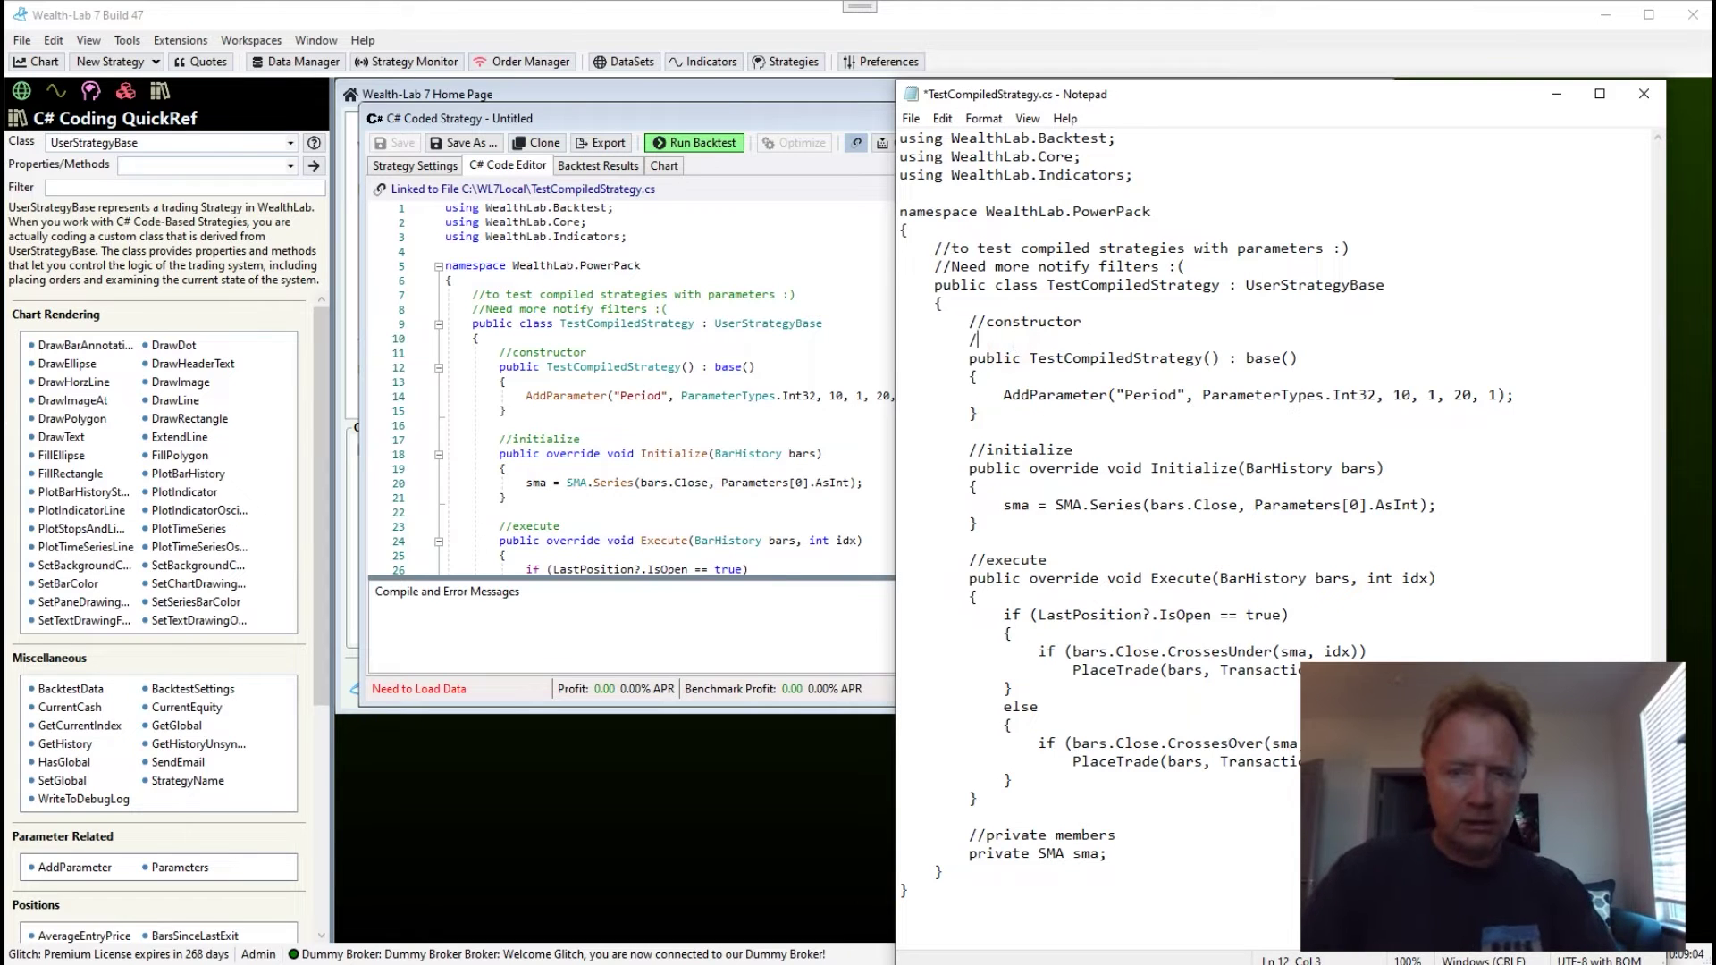
pyautogui.write('/adding a new ')
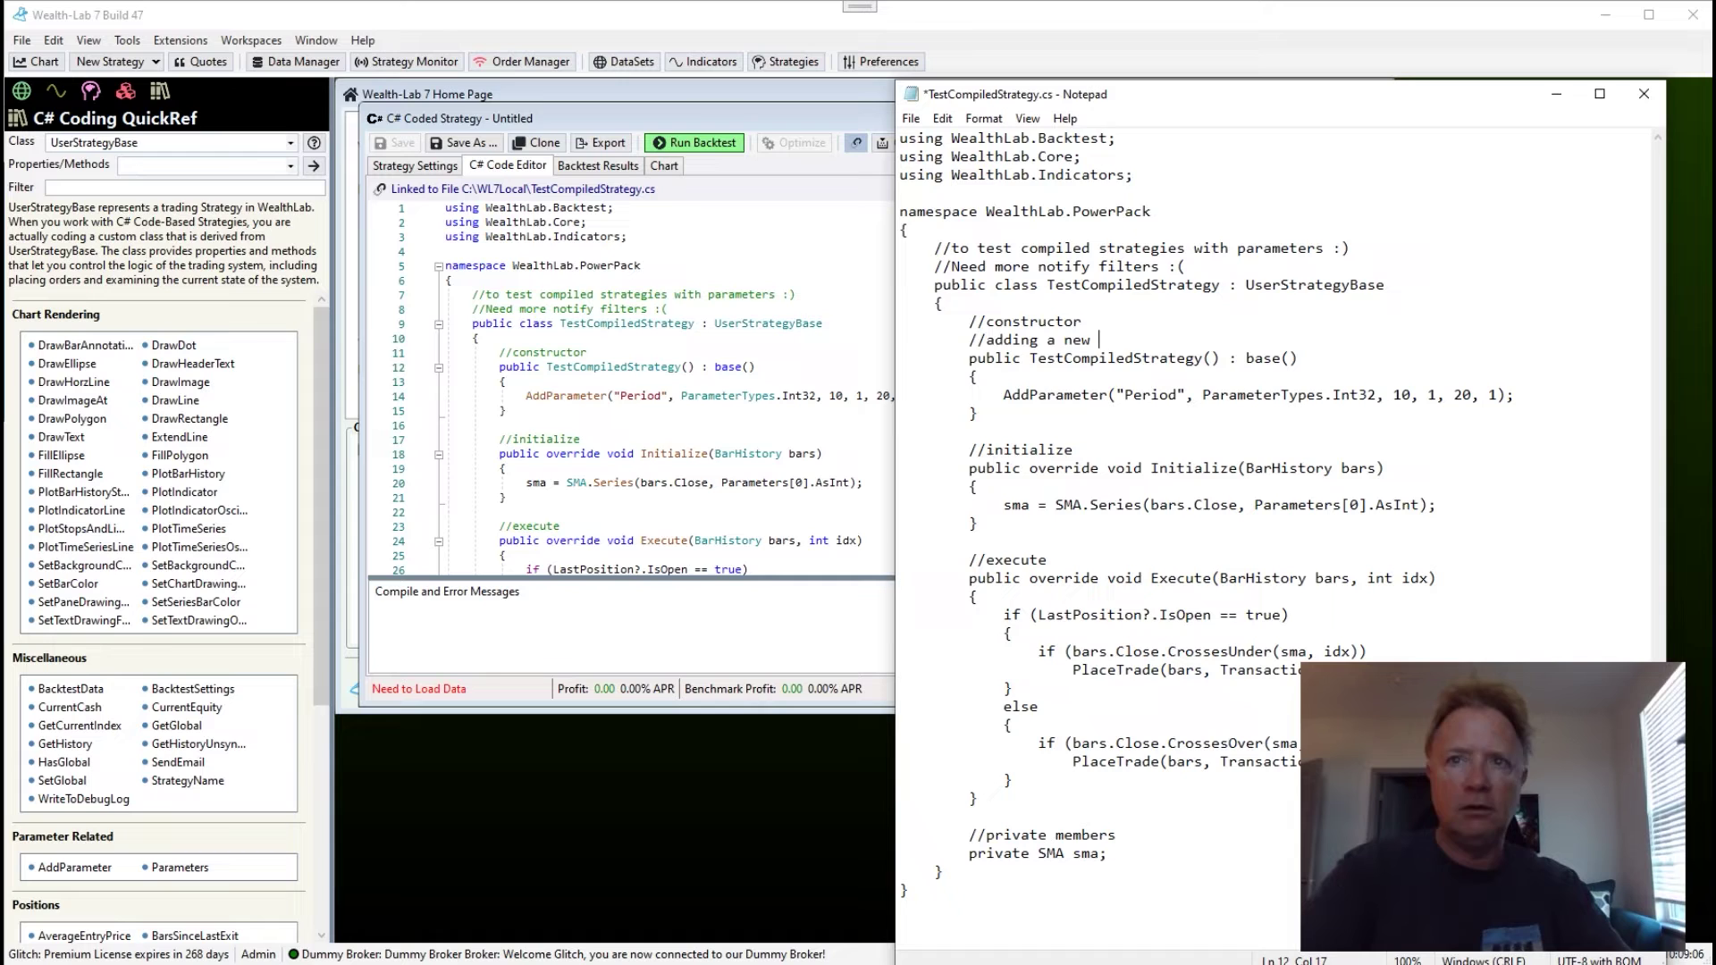
pyautogui.write('comment')
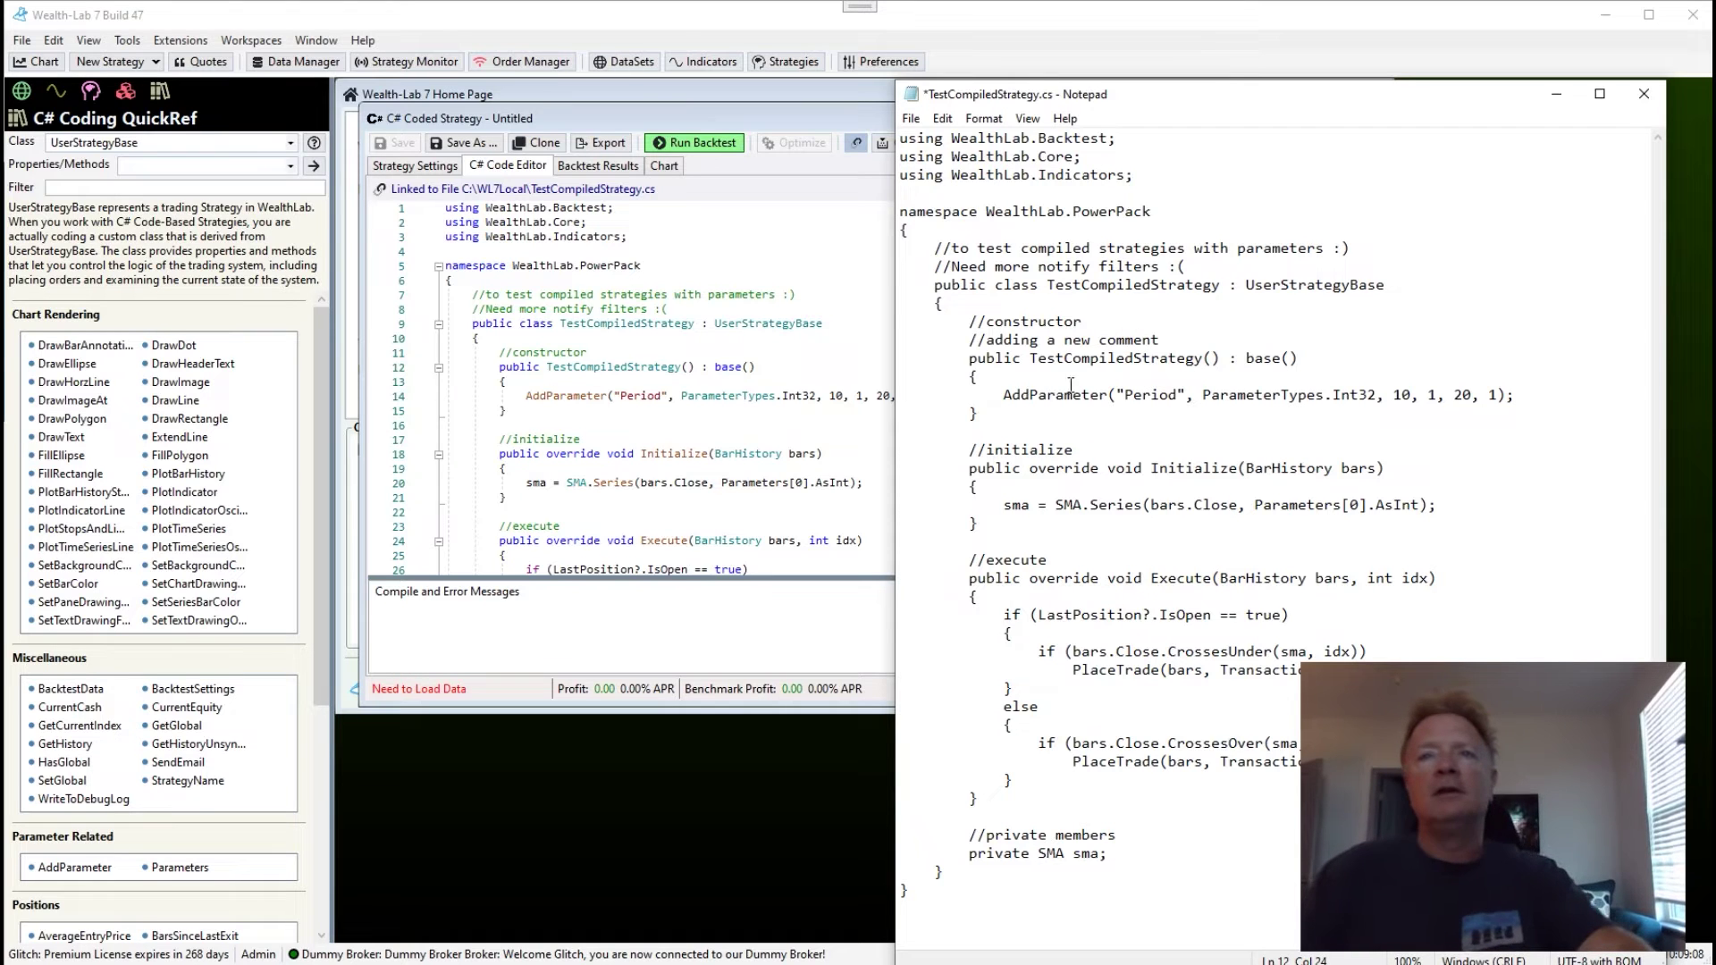
pyautogui.click(910, 118)
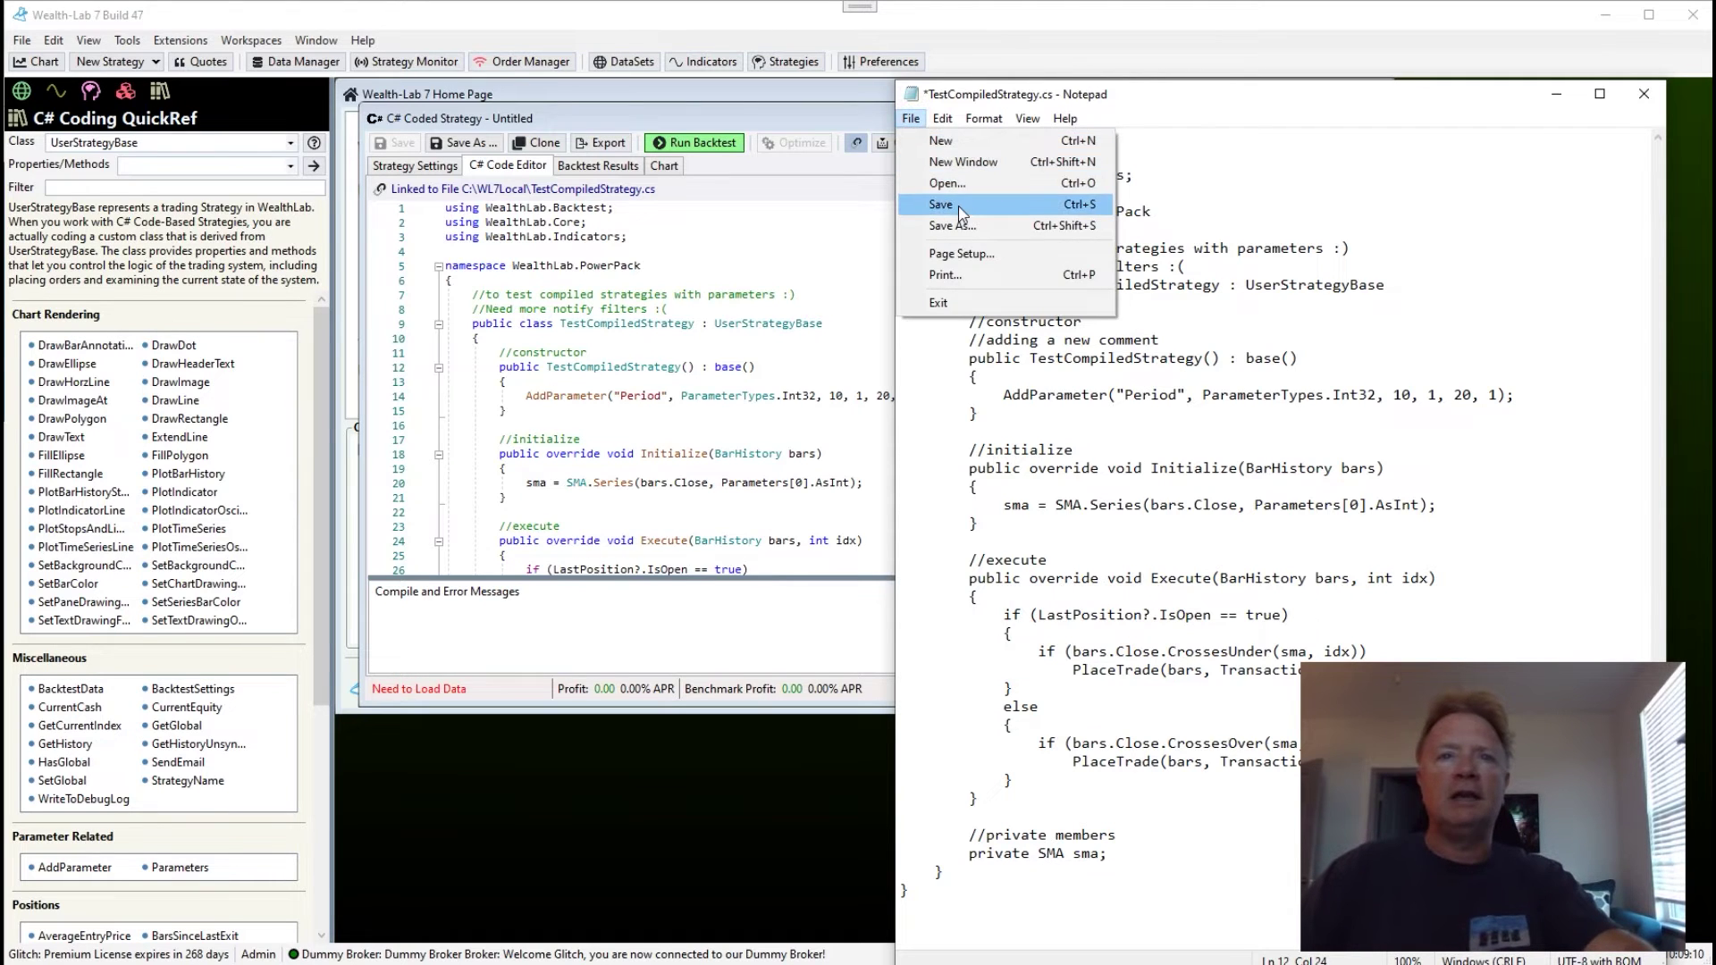
pyautogui.click(961, 202)
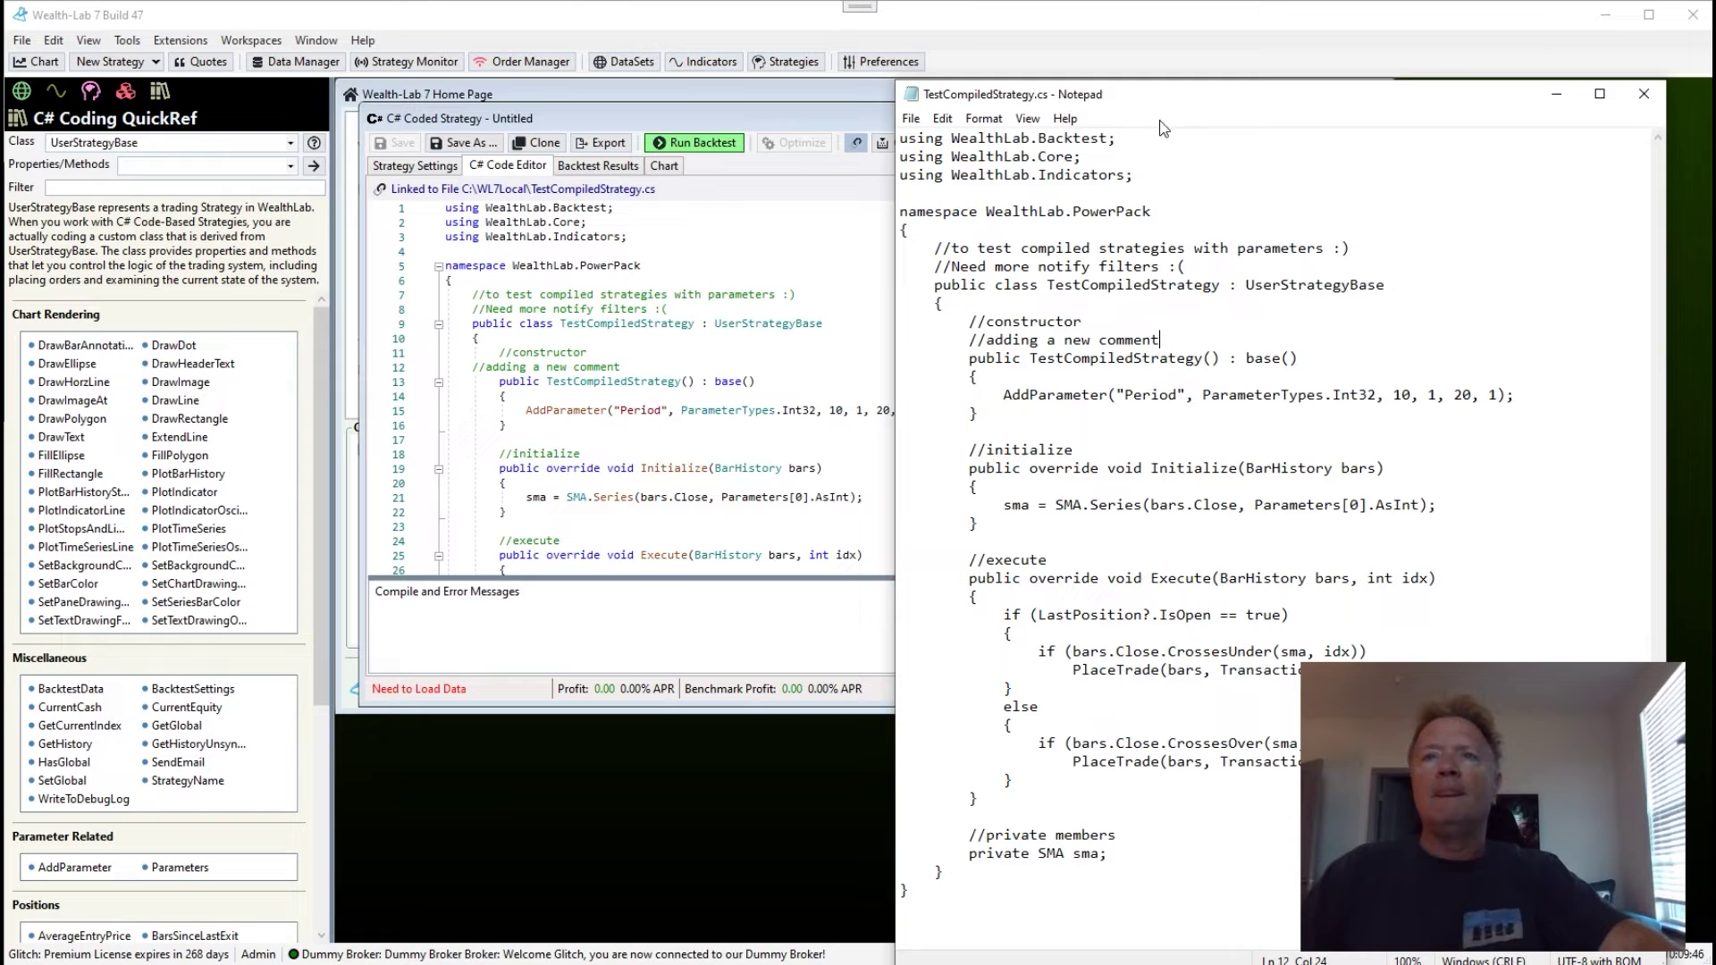
pyautogui.click(1260, 170)
# Minimize Notepad and unlink the Wealth-Lab strategy from TestCompiledStrategy.cs
pyautogui.click(1556, 94)
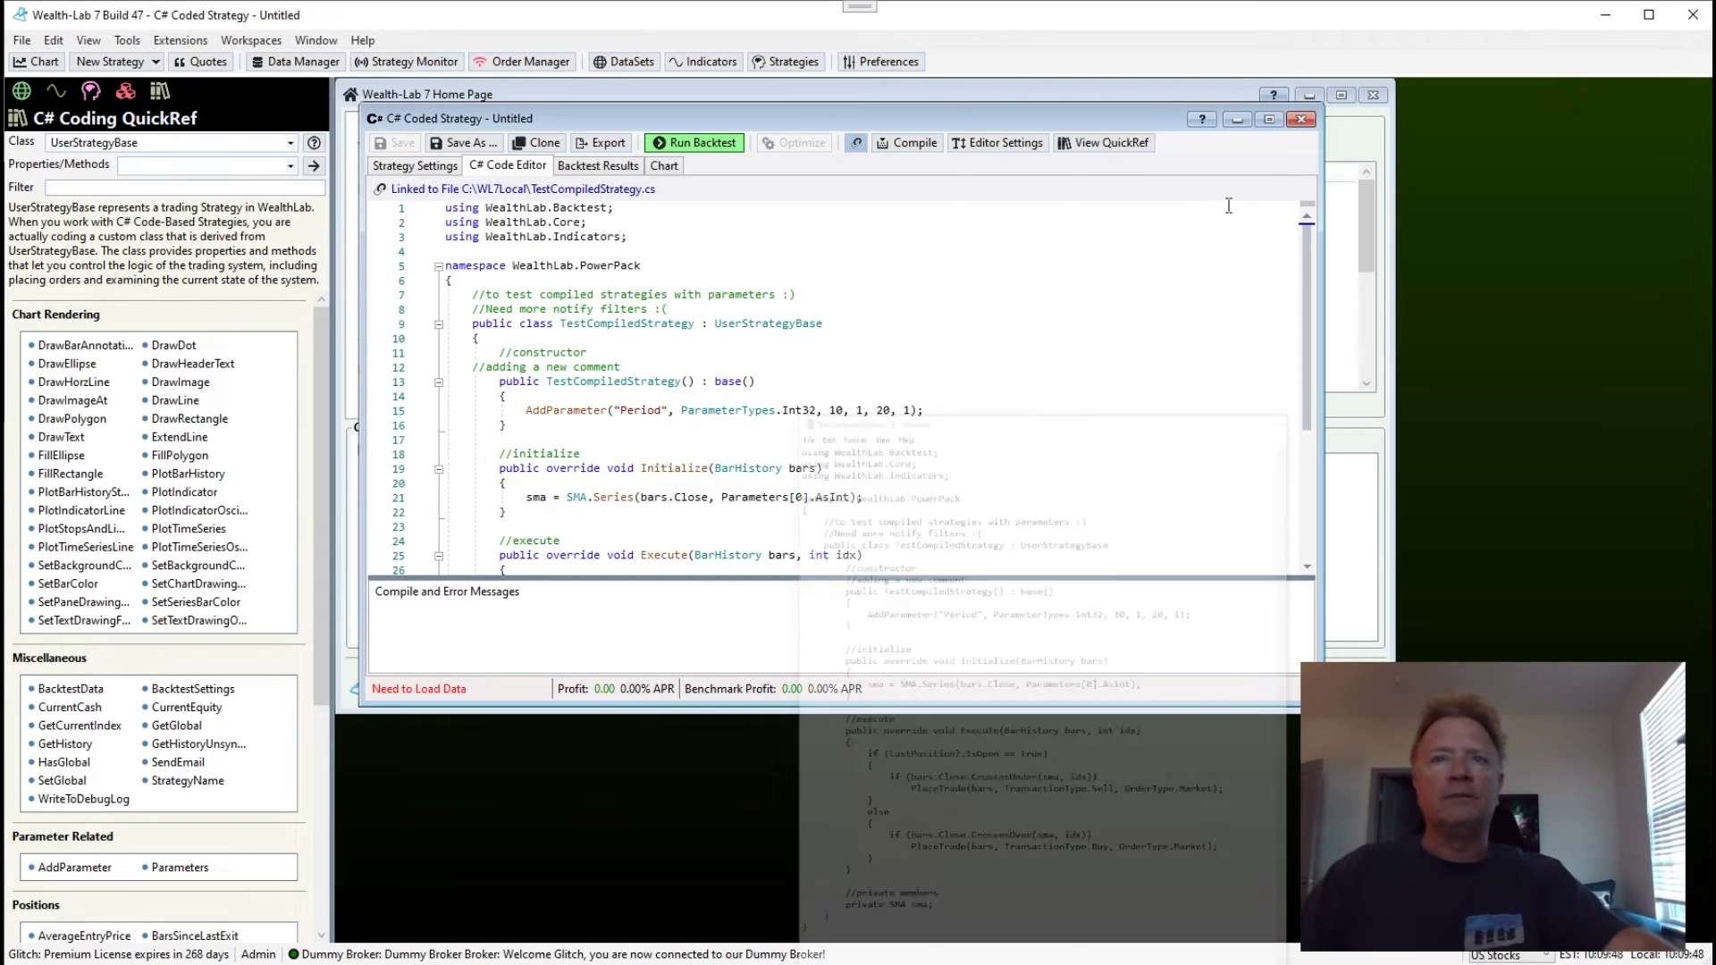
pyautogui.click(855, 143)
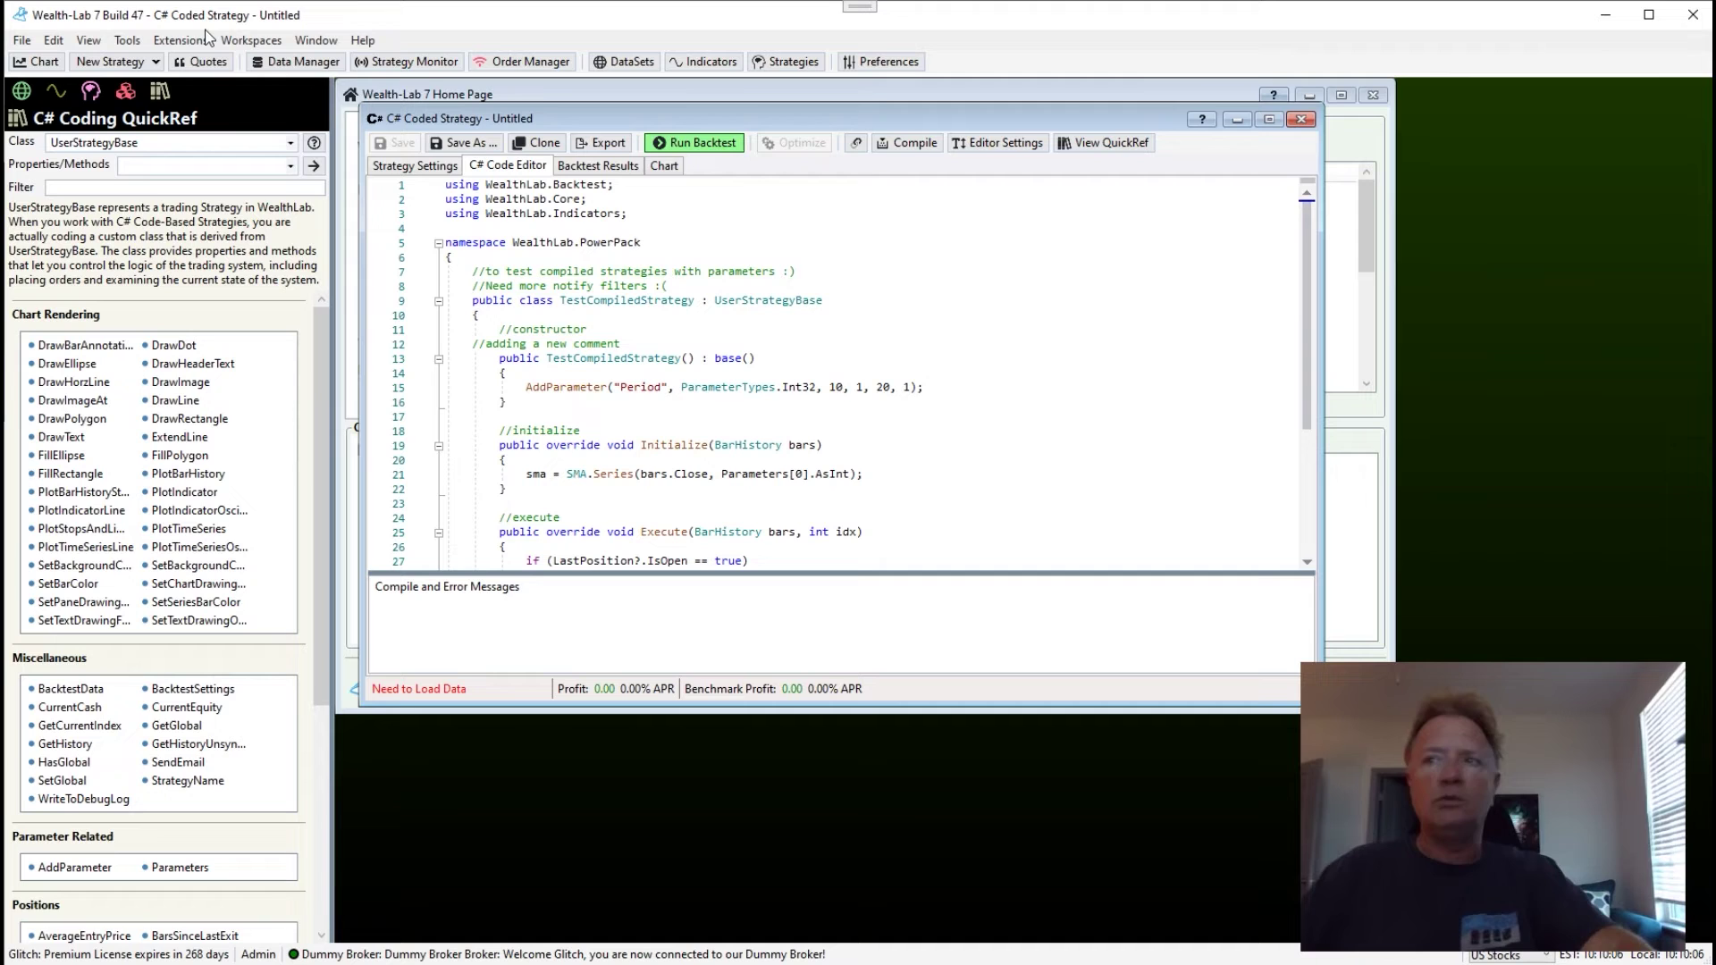
# Open Tools > Markets and Symbols and widen it to reveal Security Type and Currency columns
pyautogui.click(130, 42)
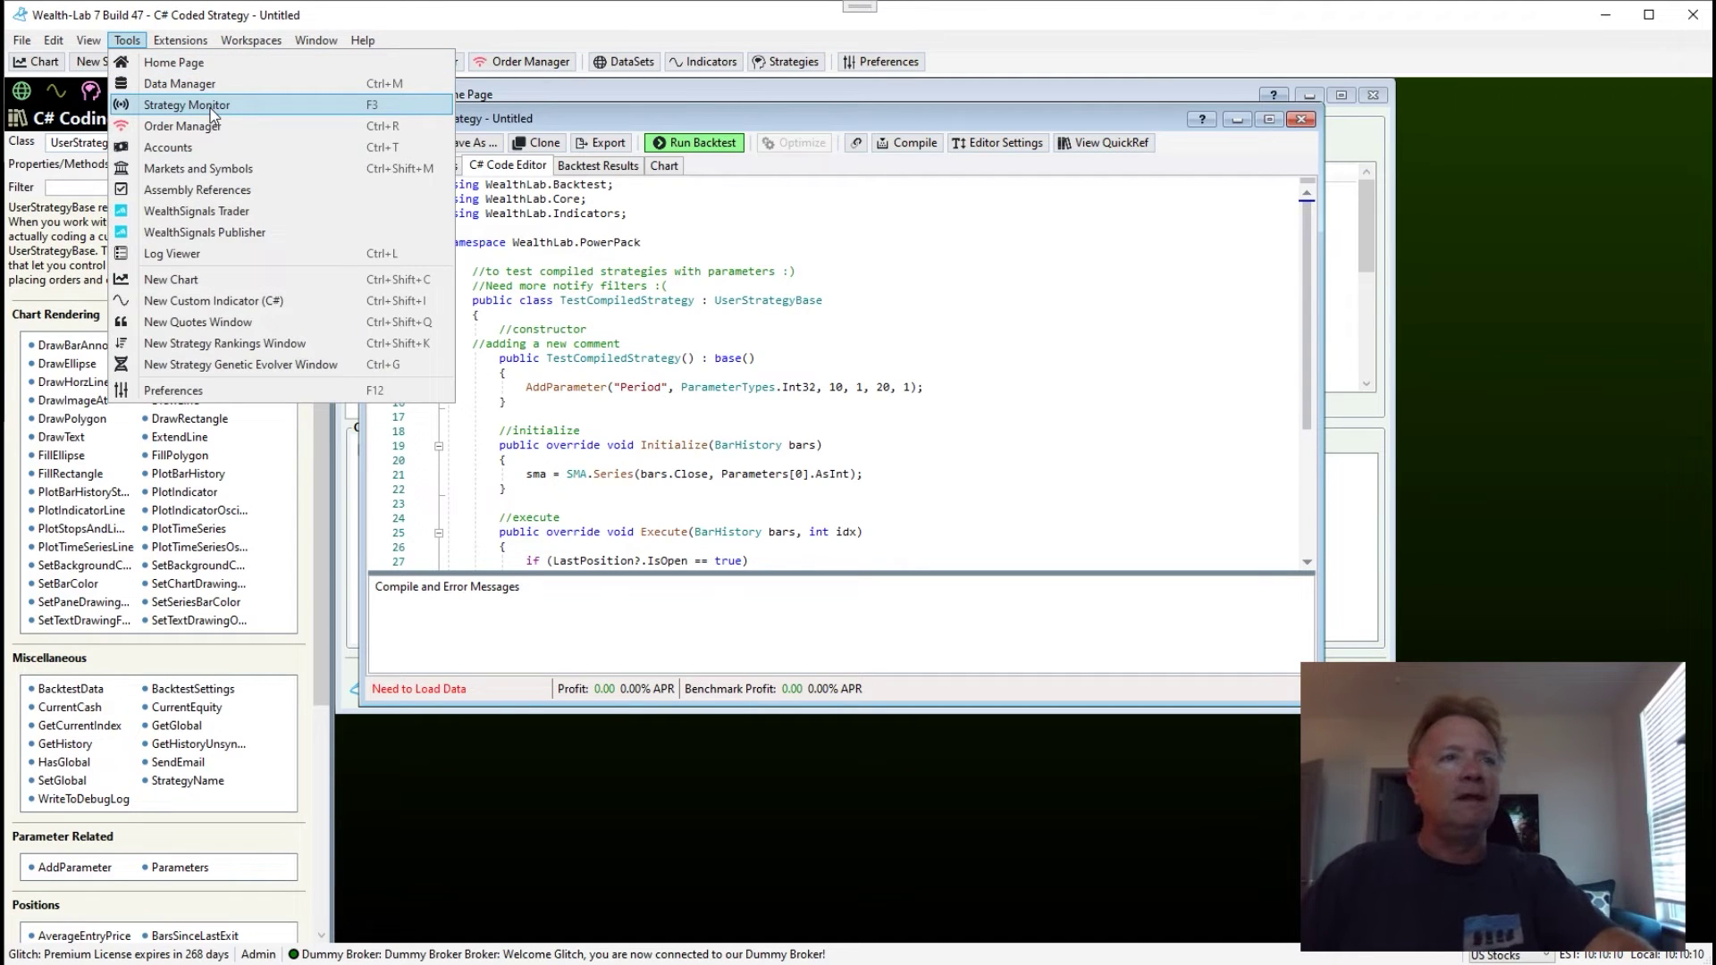
pyautogui.click(254, 167)
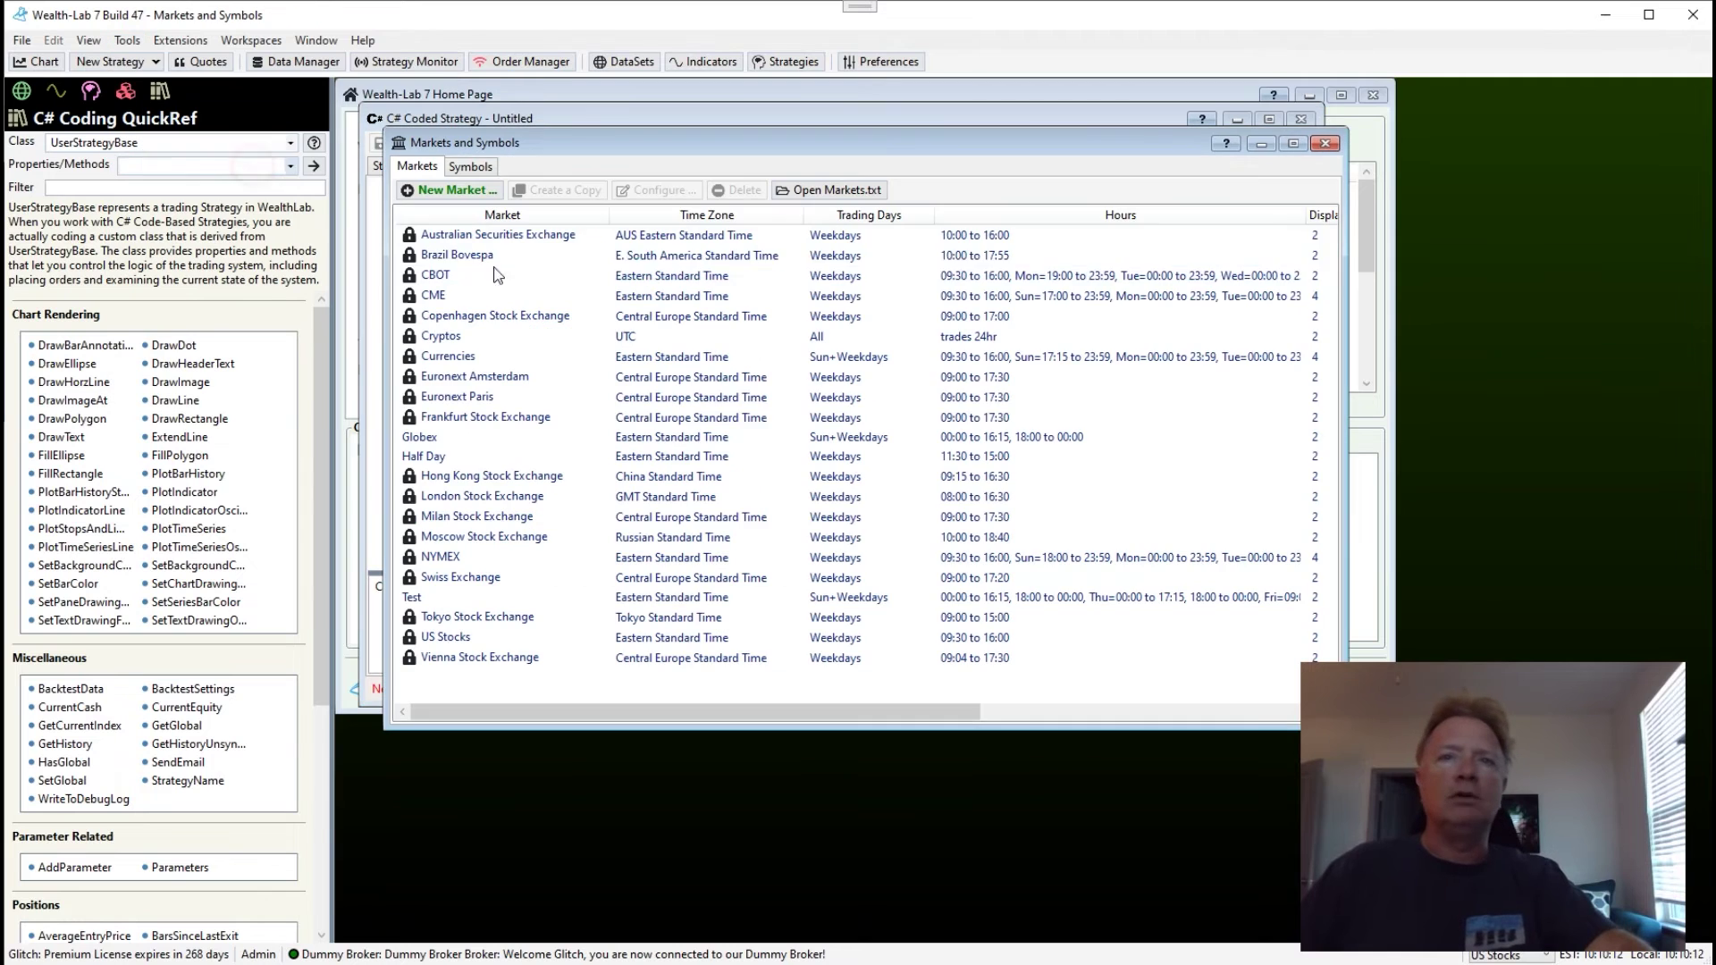
pyautogui.moveTo(1342, 205); pyautogui.dragTo(1625, 198)
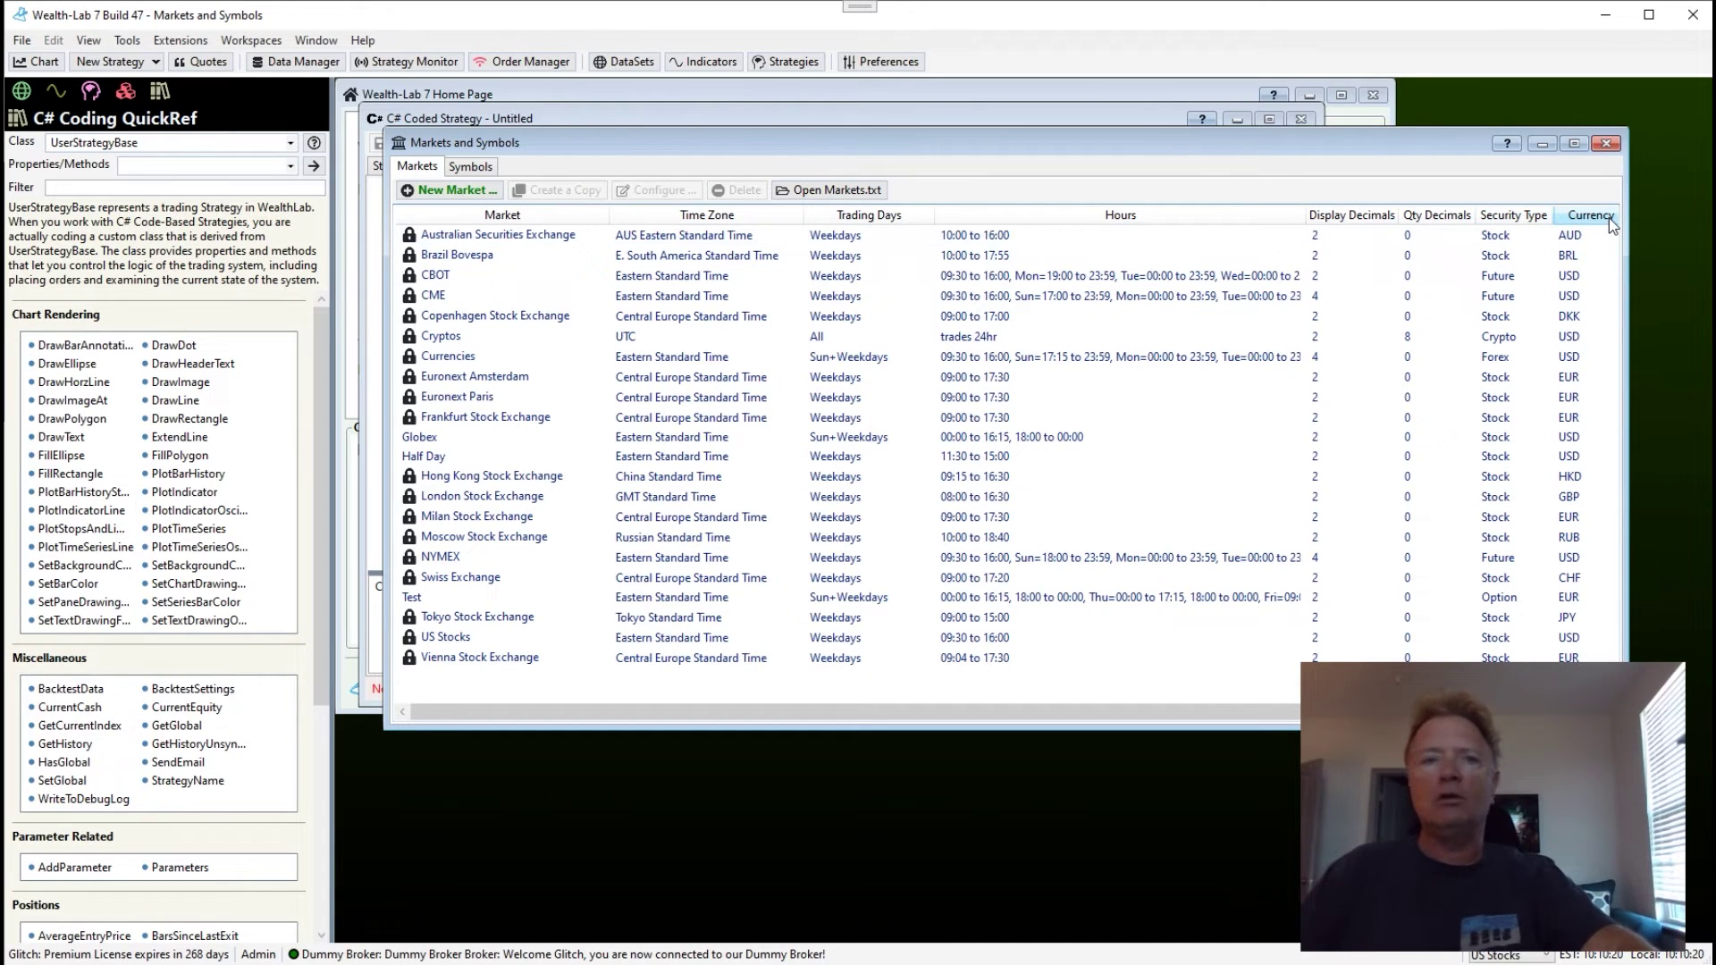
pyautogui.doubleClick(781, 438)
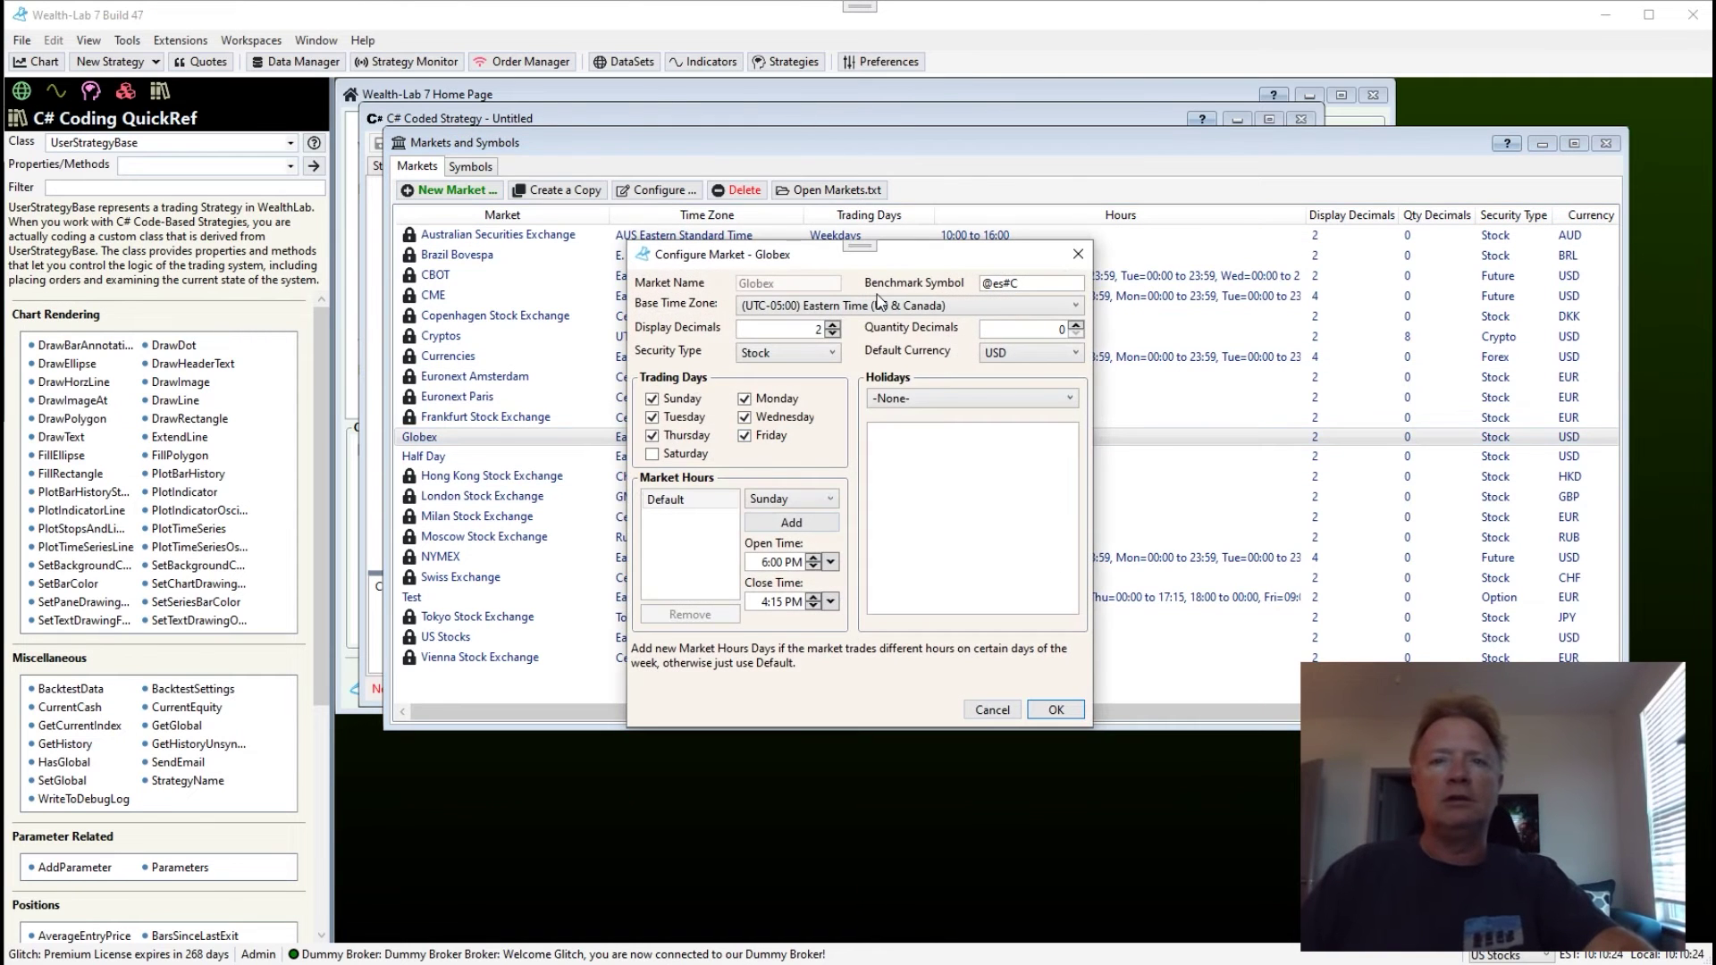
pyautogui.click(780, 355)
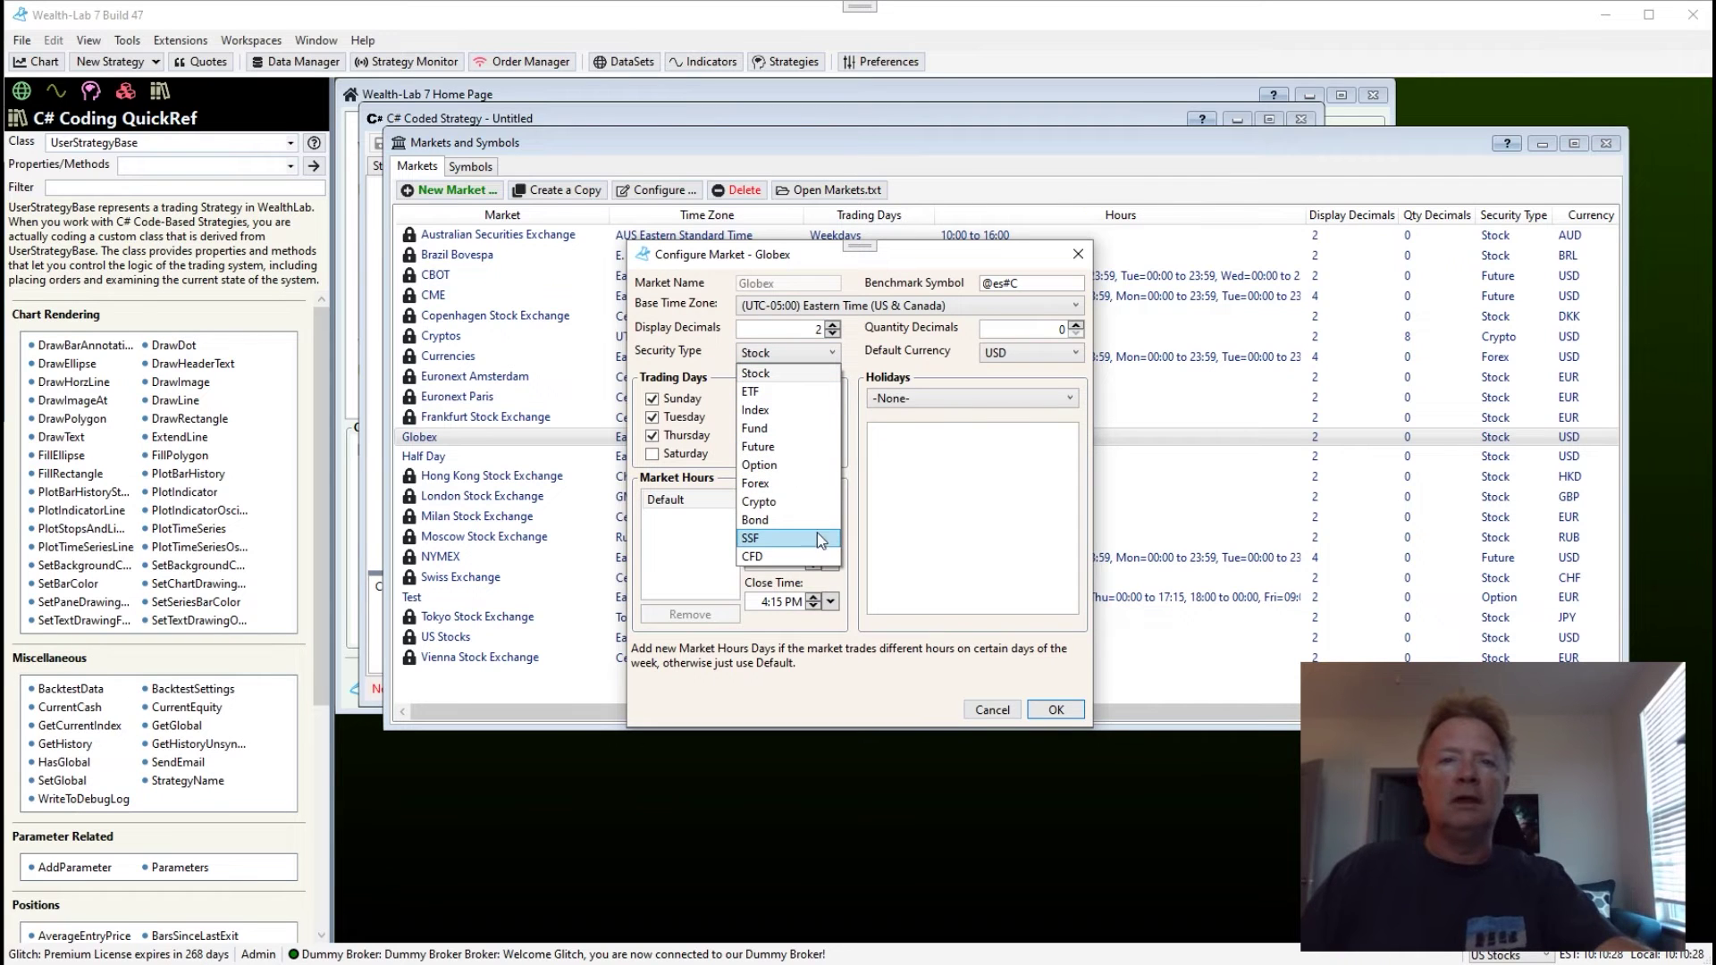
pyautogui.click(793, 373)
pyautogui.click(1015, 356)
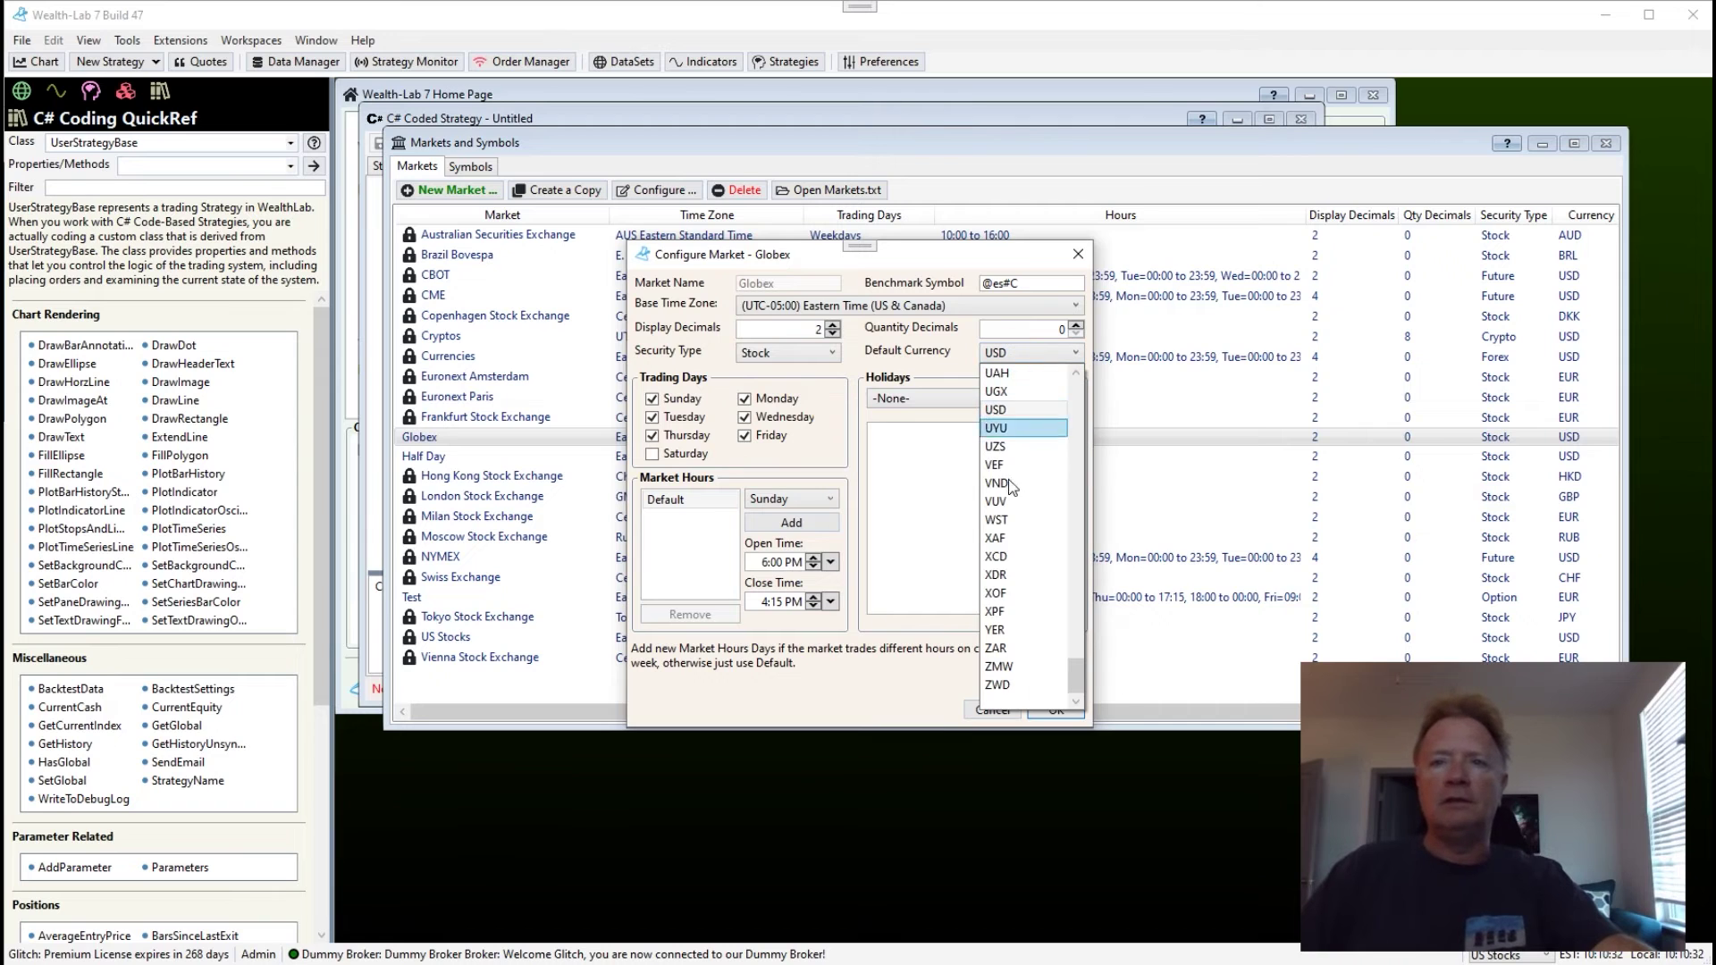
pyautogui.click(1028, 394)
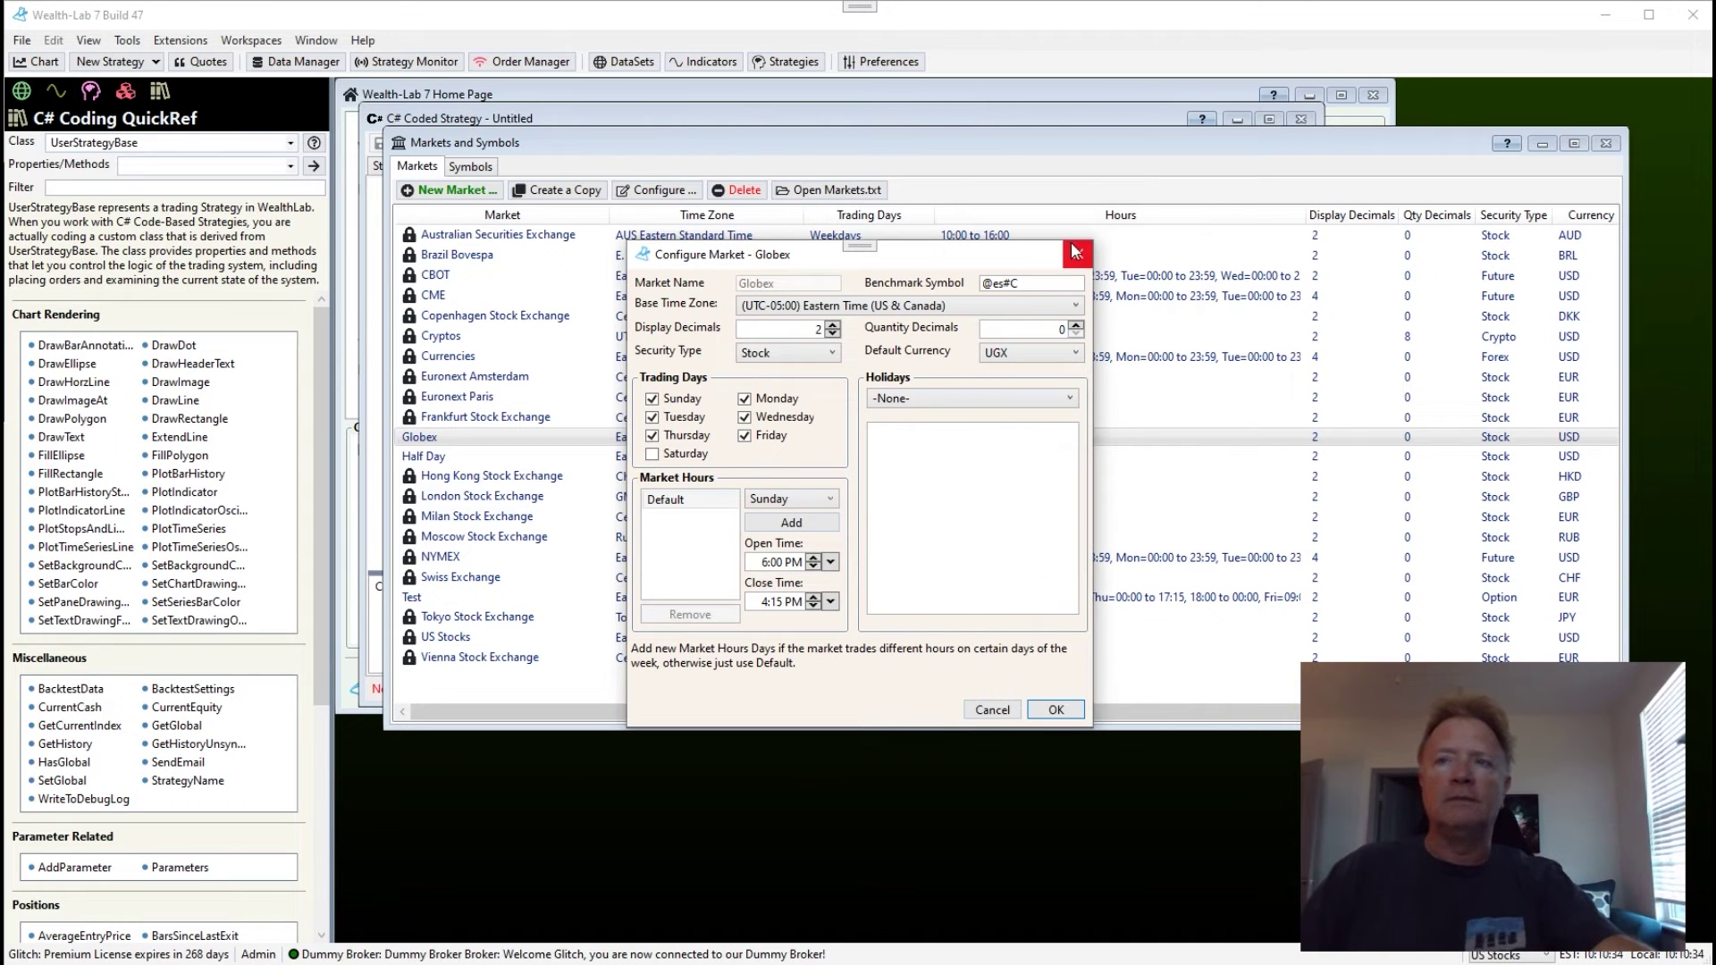
pyautogui.click(1078, 254)
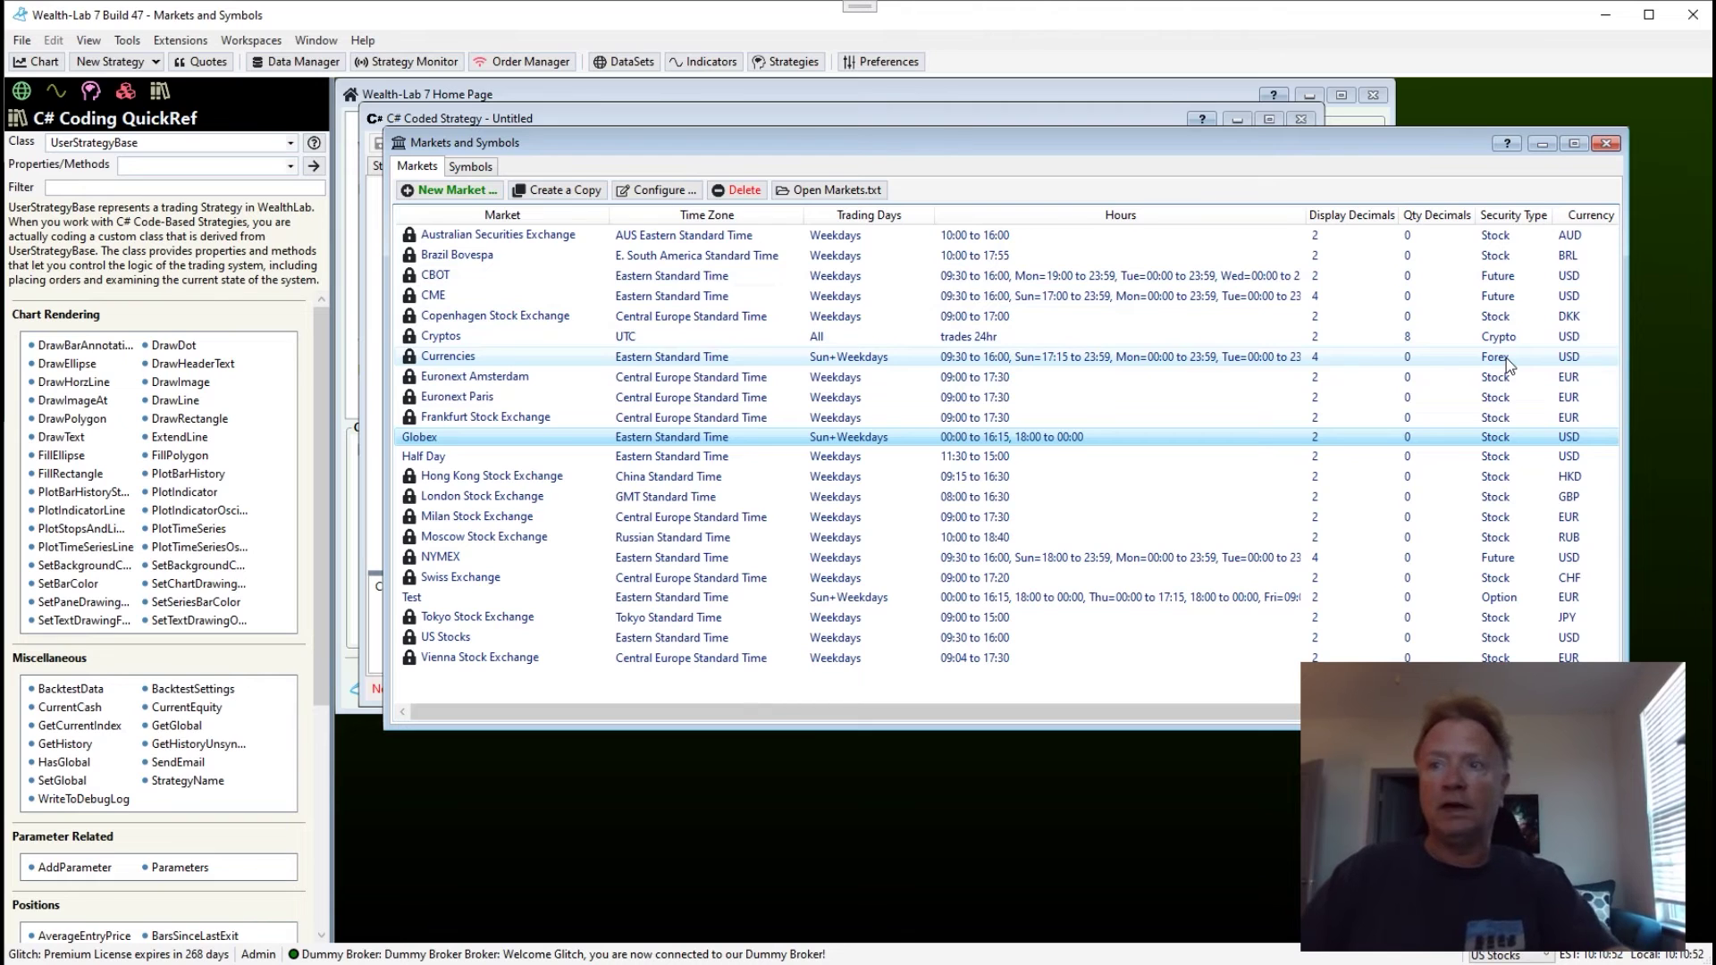
# On the Symbols tab, view RND2's Configure Symbol settings, then cancel
pyautogui.click(470, 167)
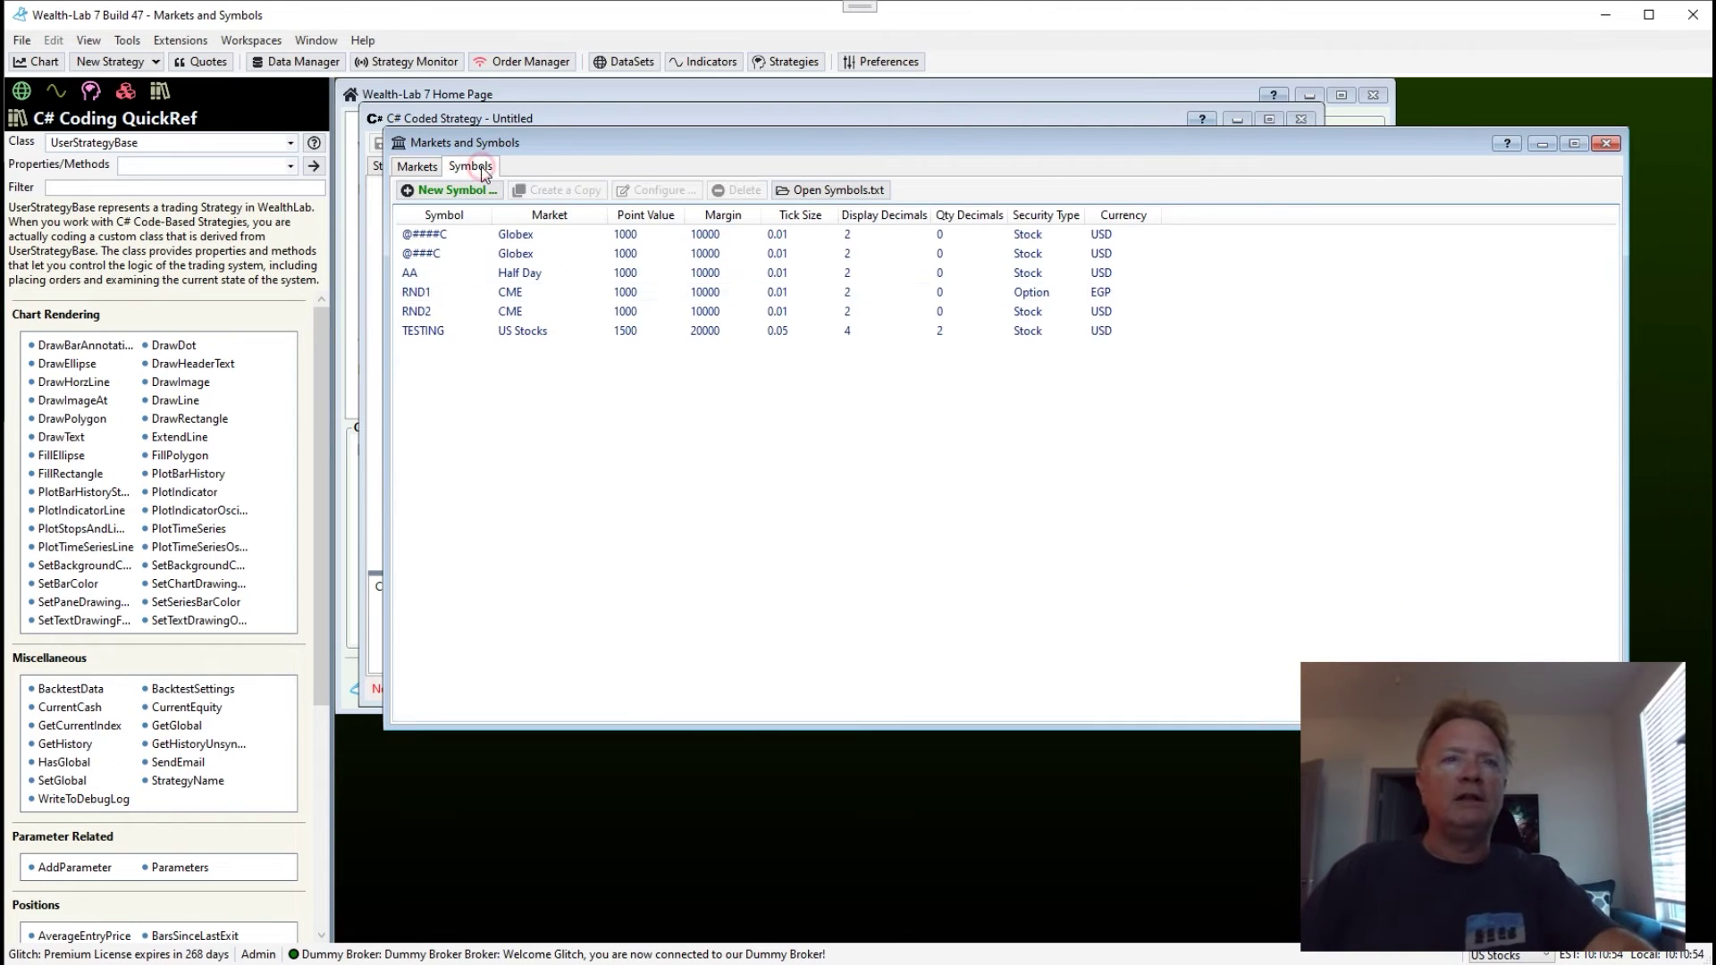
pyautogui.doubleClick(668, 317)
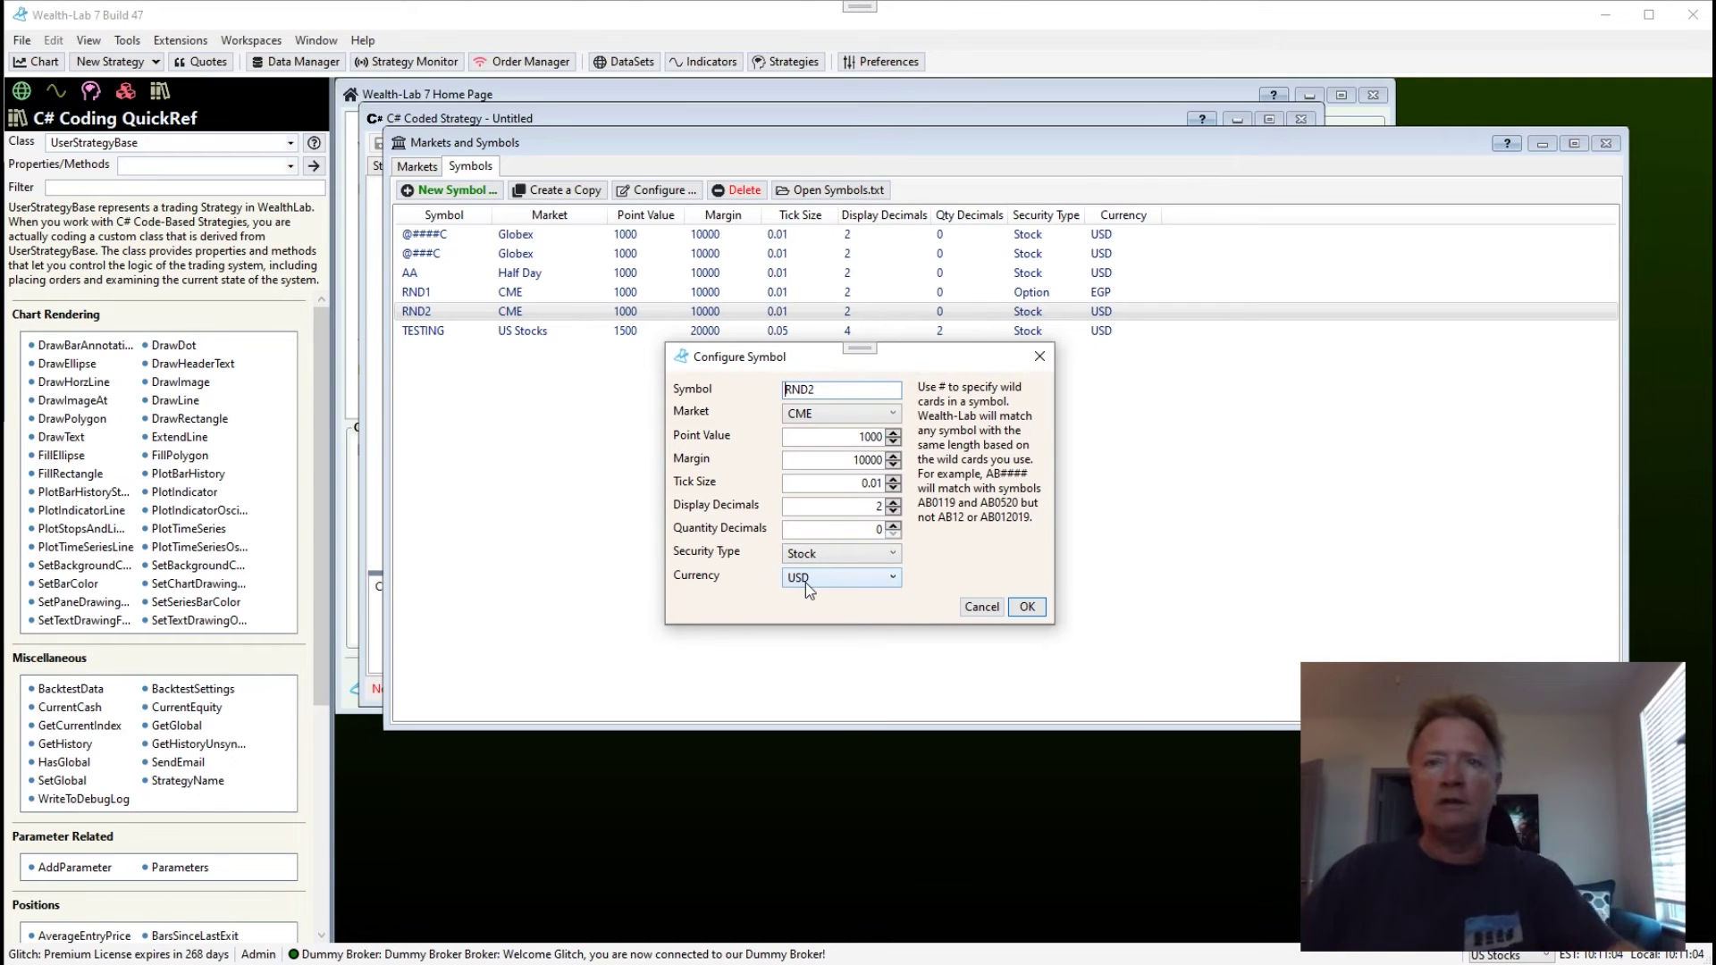
pyautogui.click(983, 608)
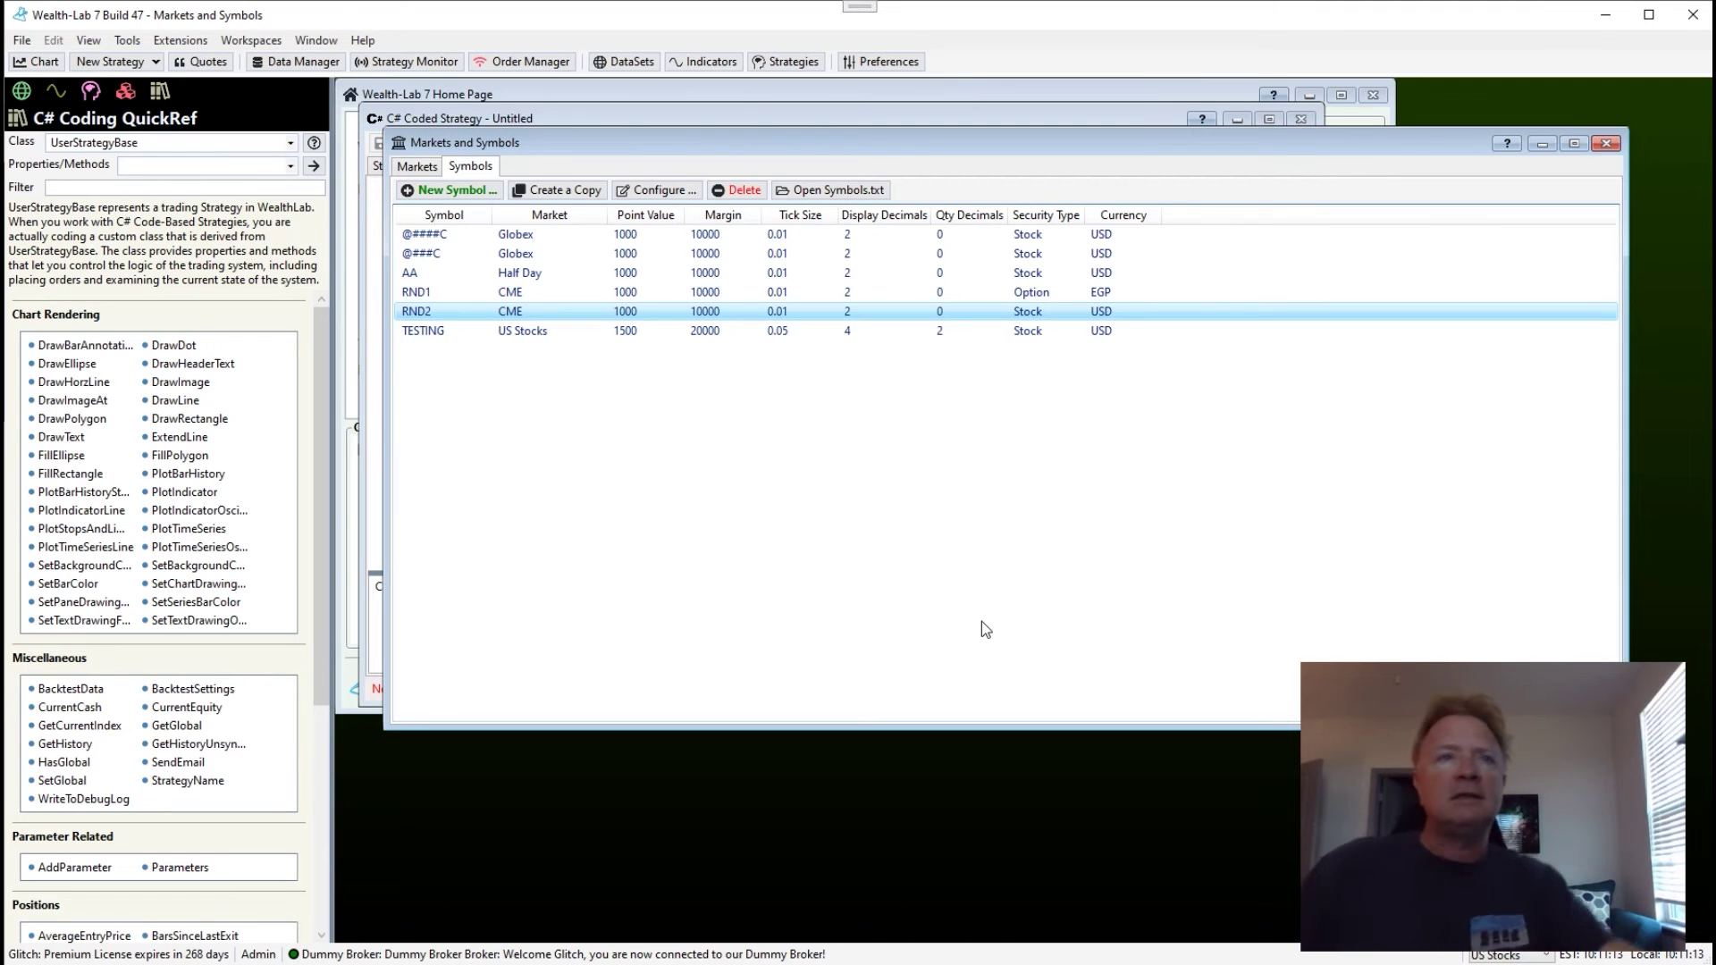
# Open My Strategies\One Minute Scalper from the Home Page's Recent Strategies and run its backtest
pyautogui.click(567, 92)
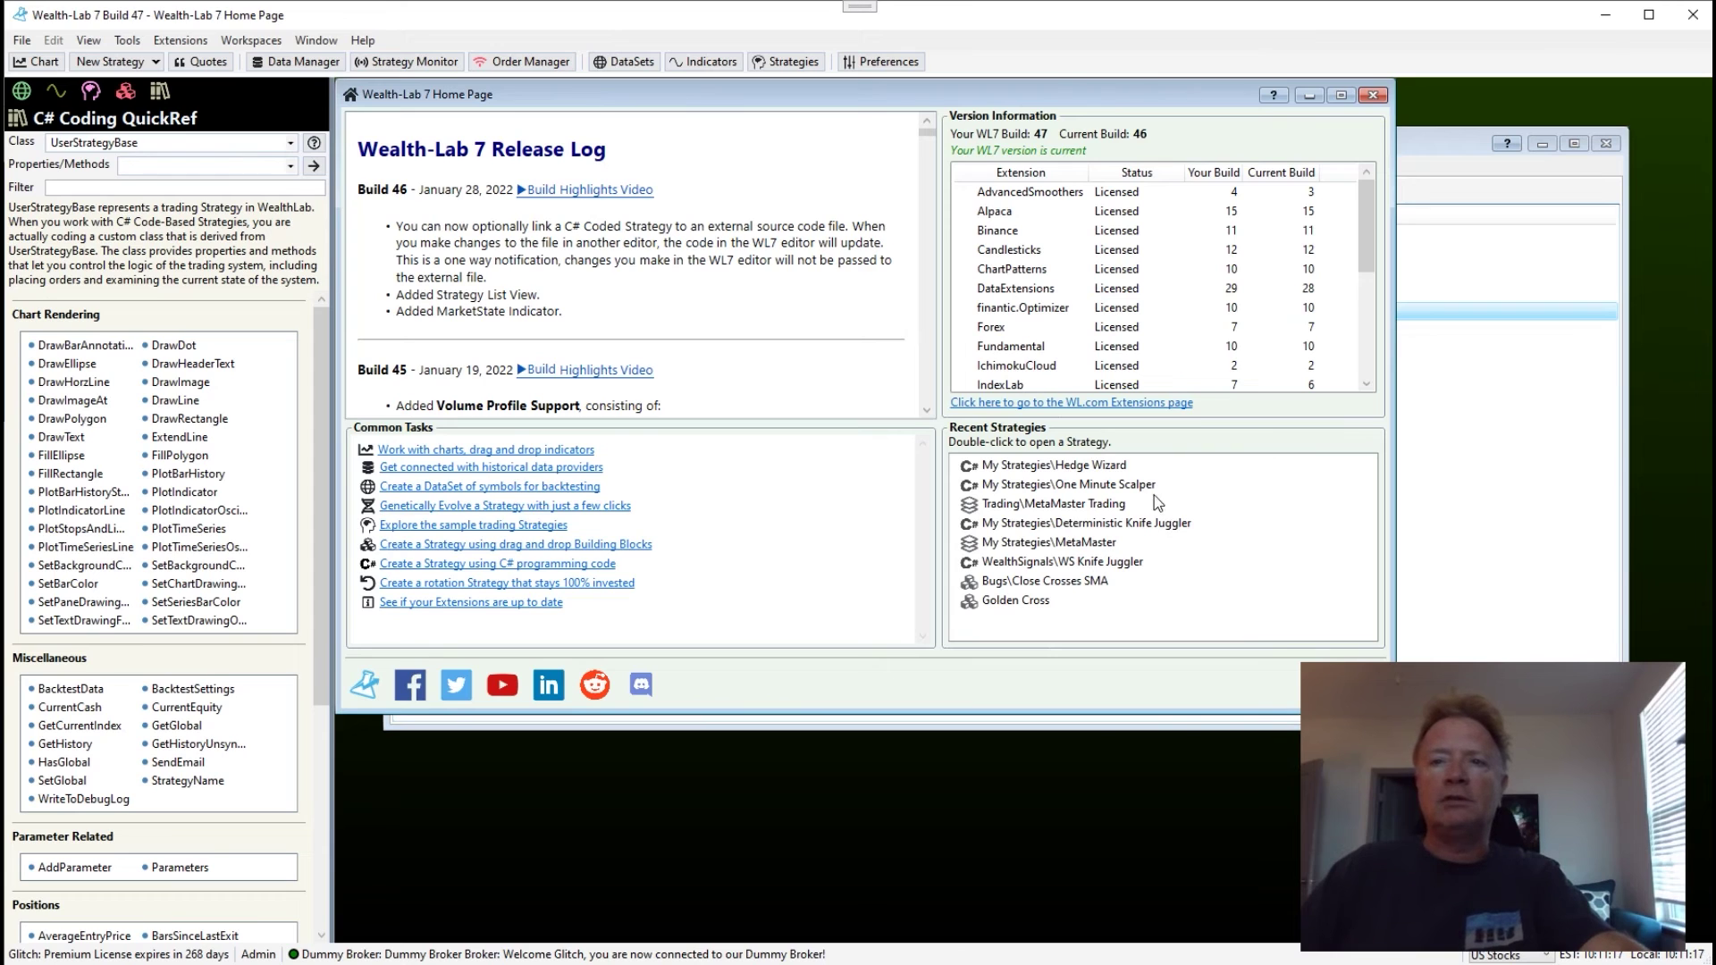
pyautogui.doubleClick(1115, 487)
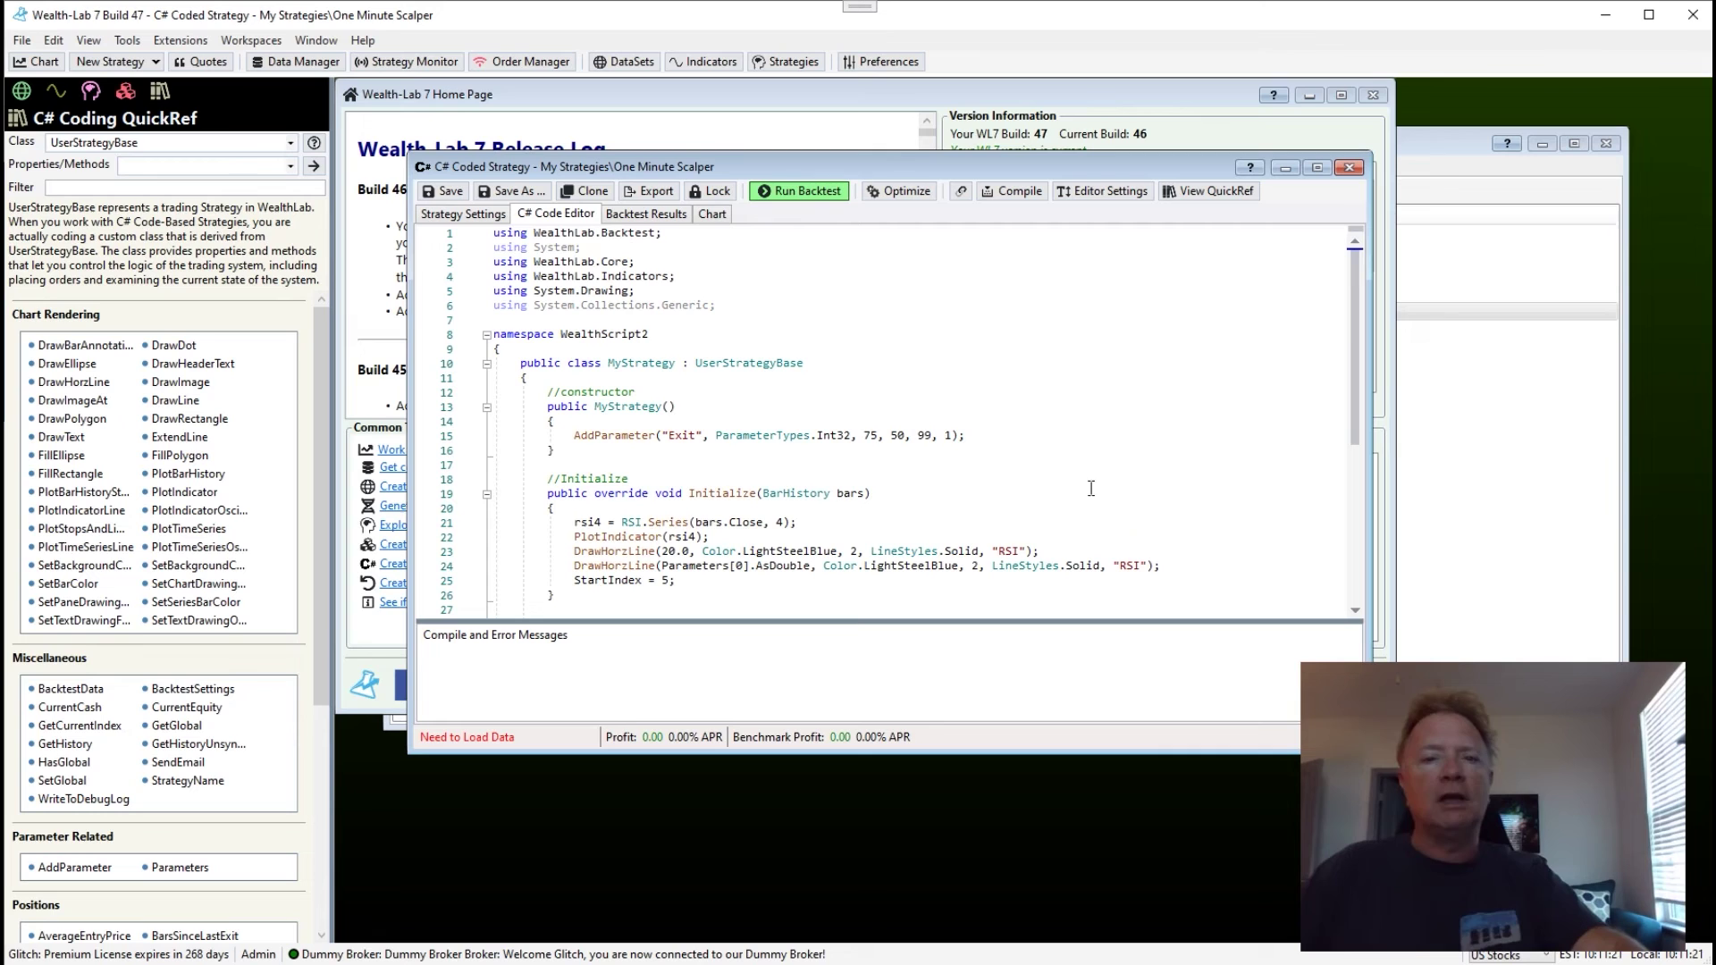
pyautogui.click(827, 190)
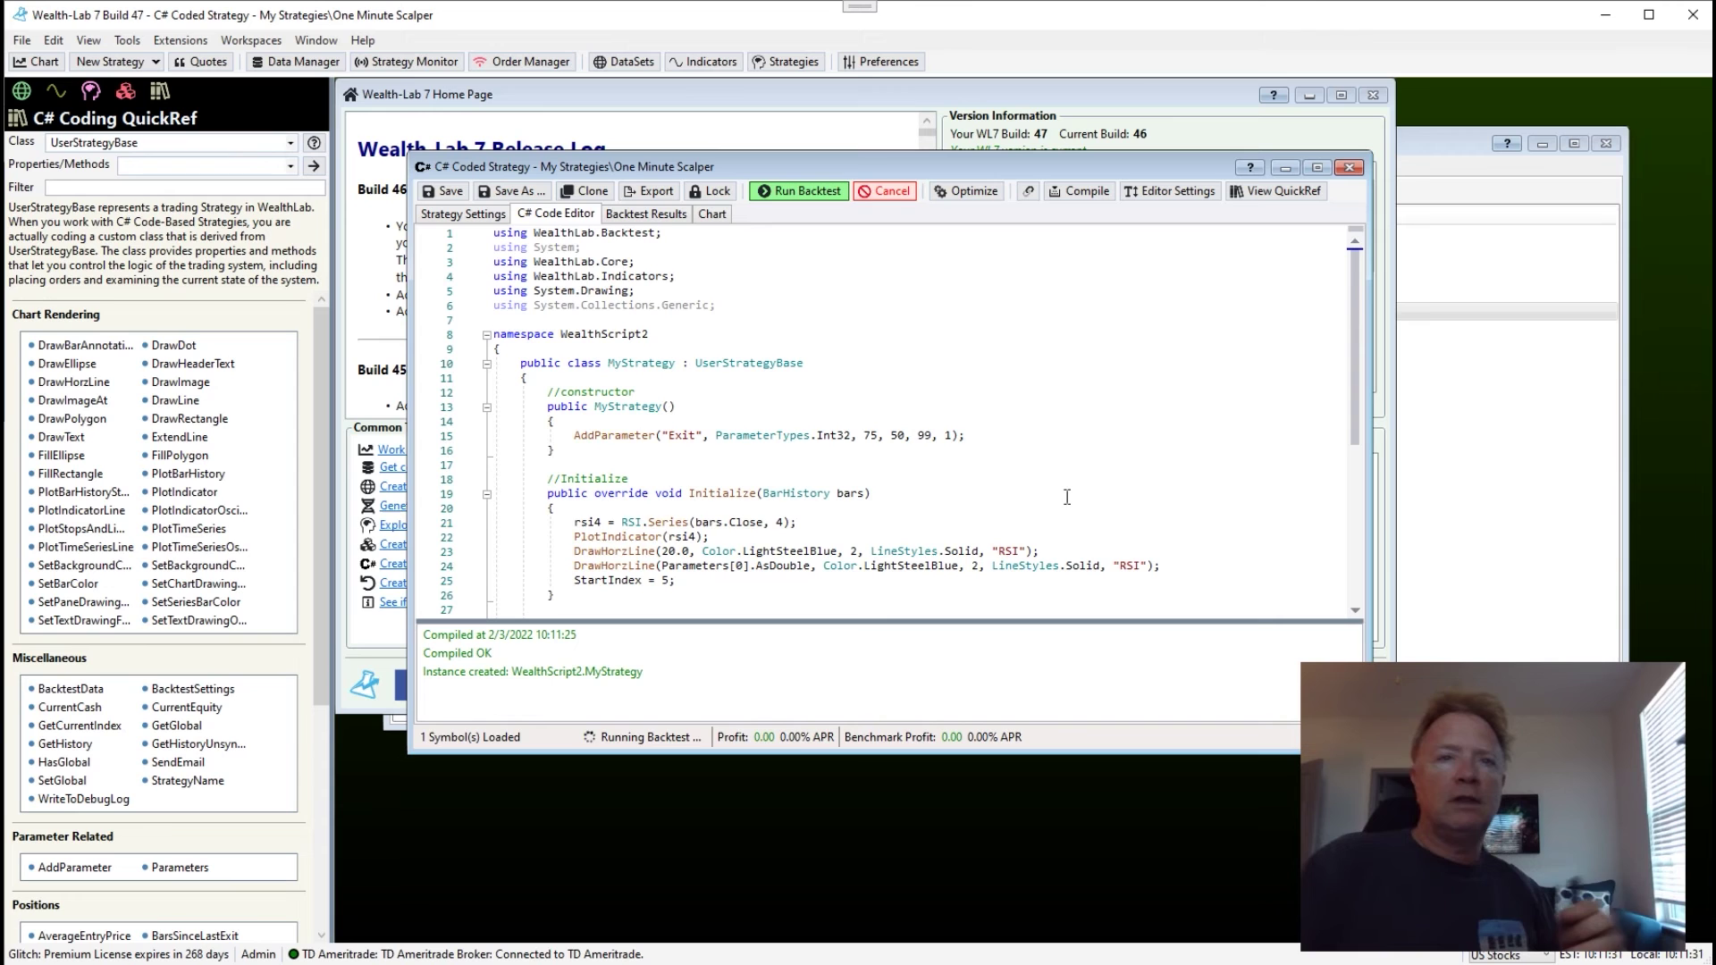
# Show Strategy Settings beside the backtest result of 21,534.78 profit at 194.15% APR
pyautogui.click(488, 216)
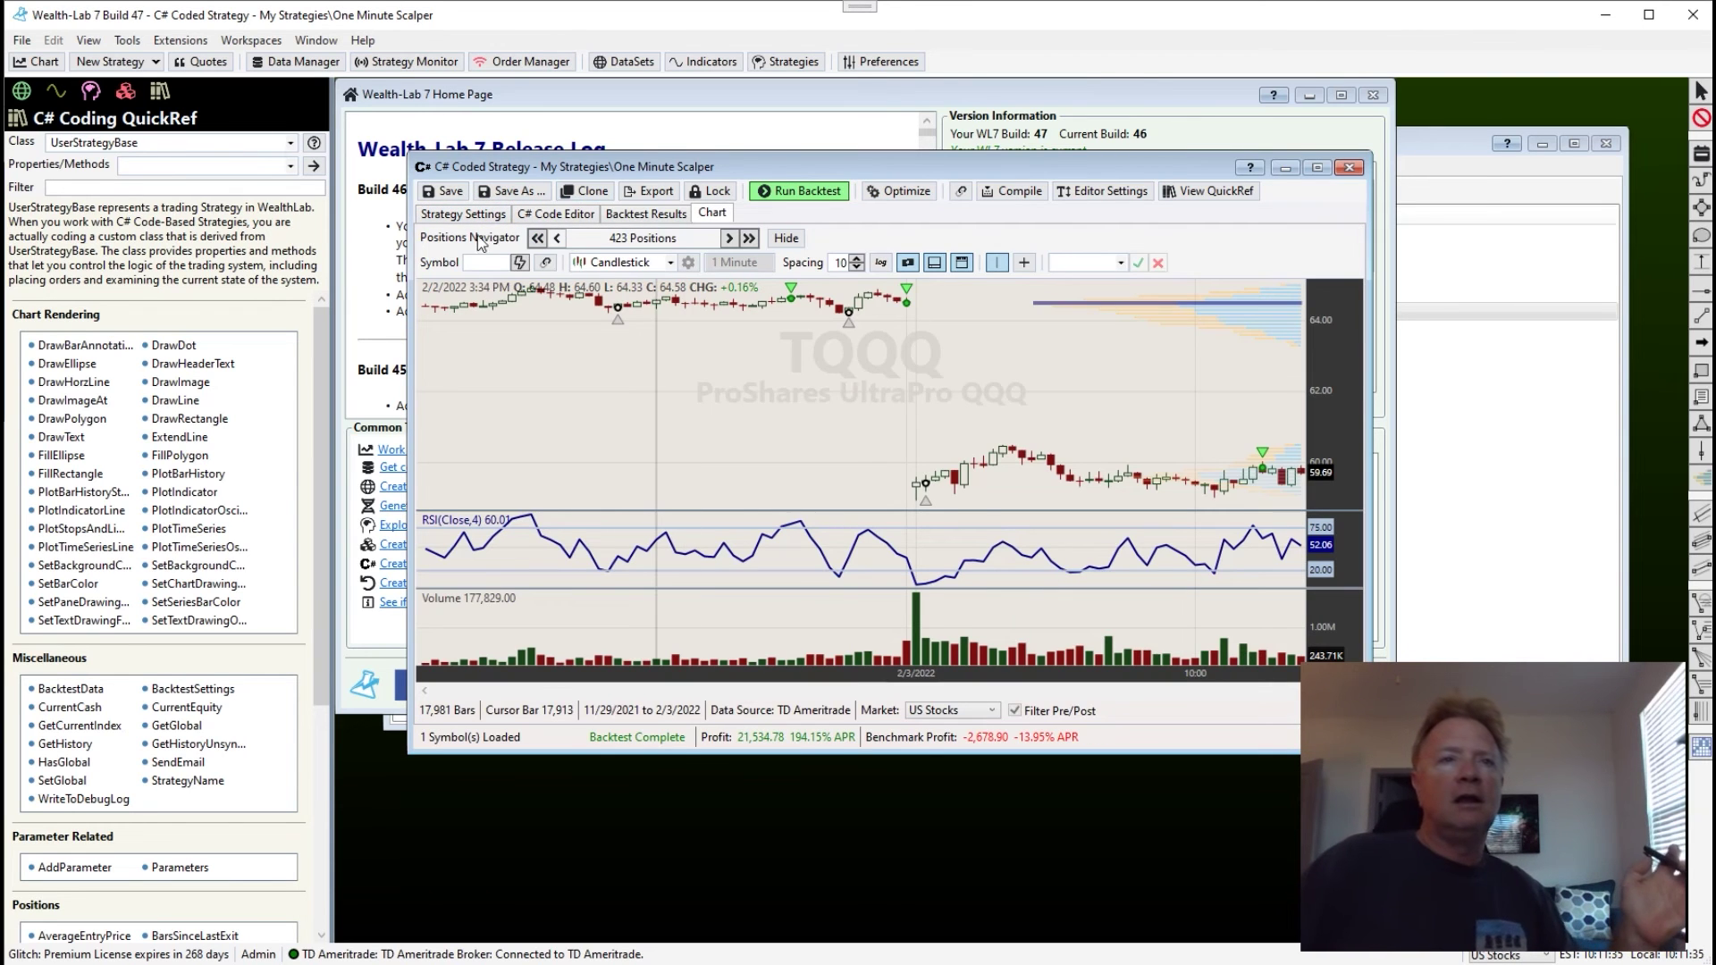
pyautogui.click(464, 214)
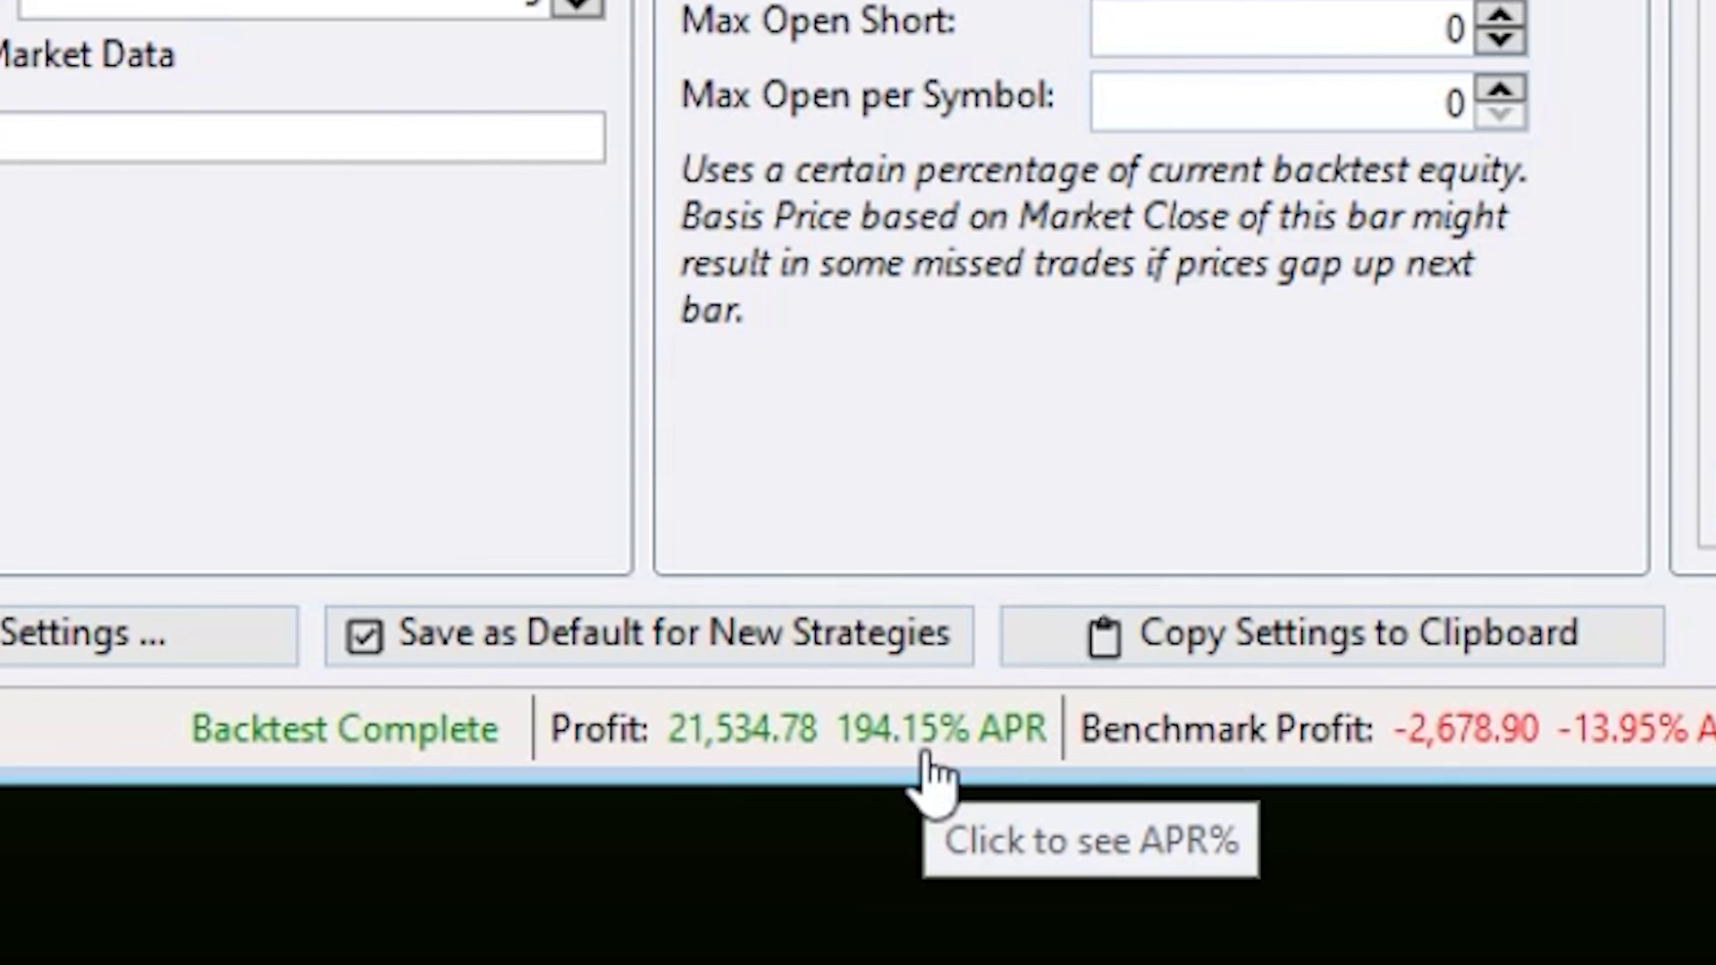
pyautogui.click(910, 740)
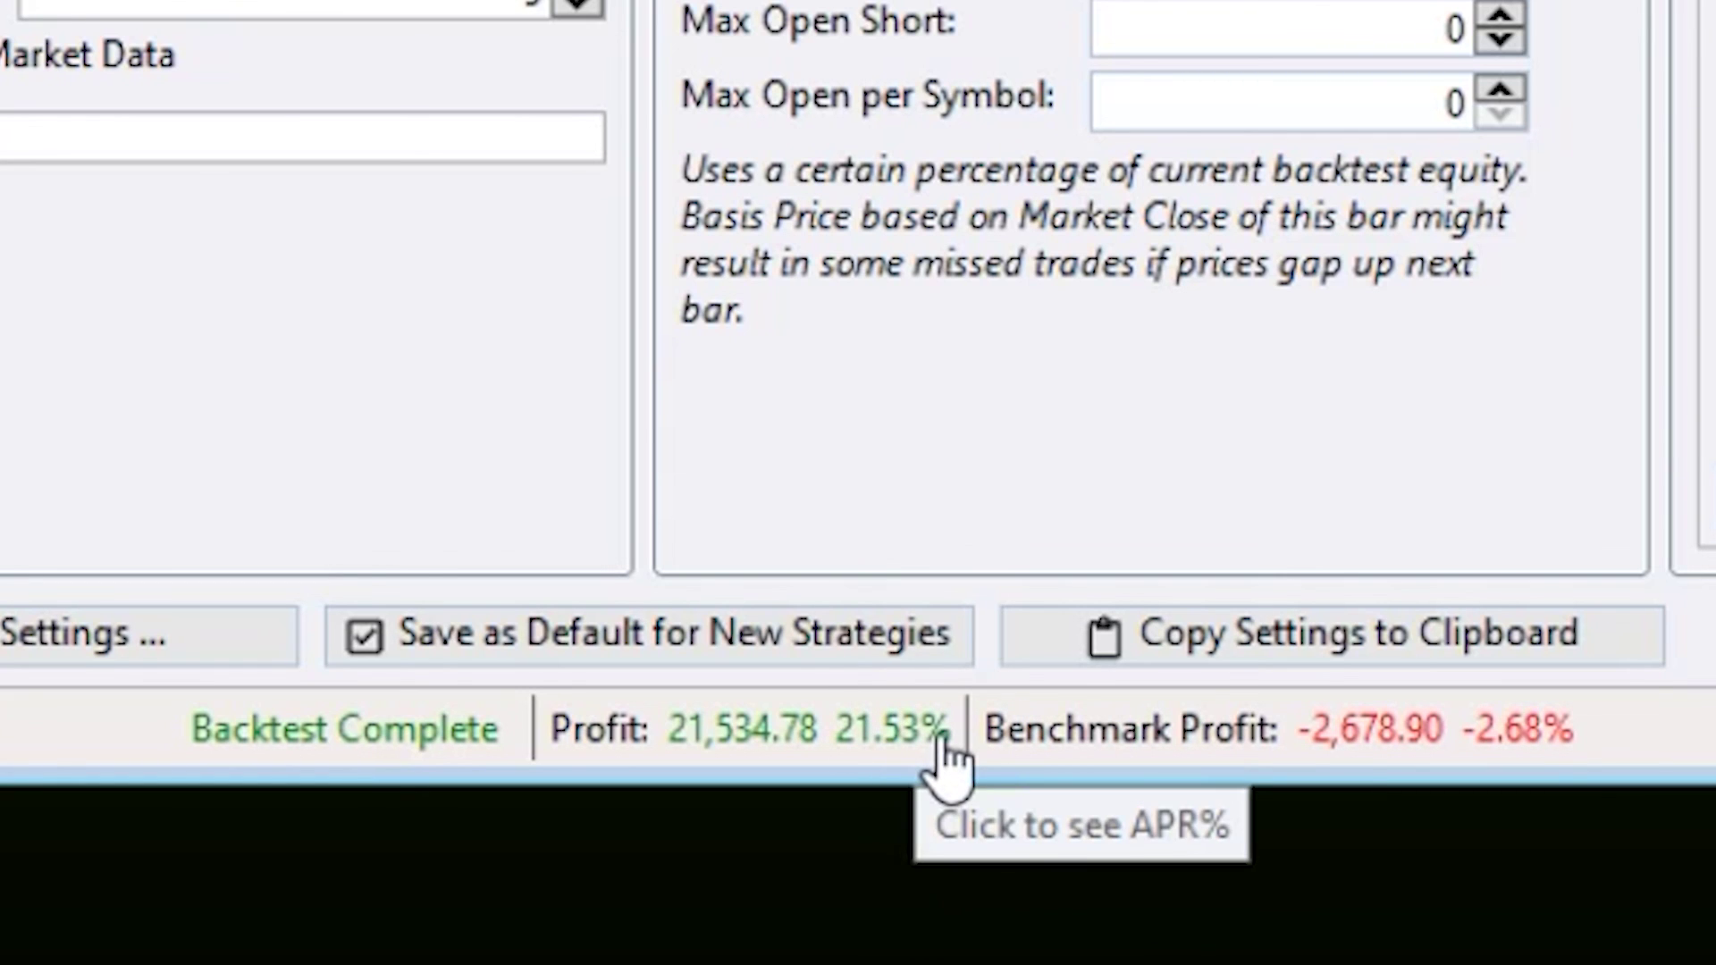
pyautogui.click(883, 726)
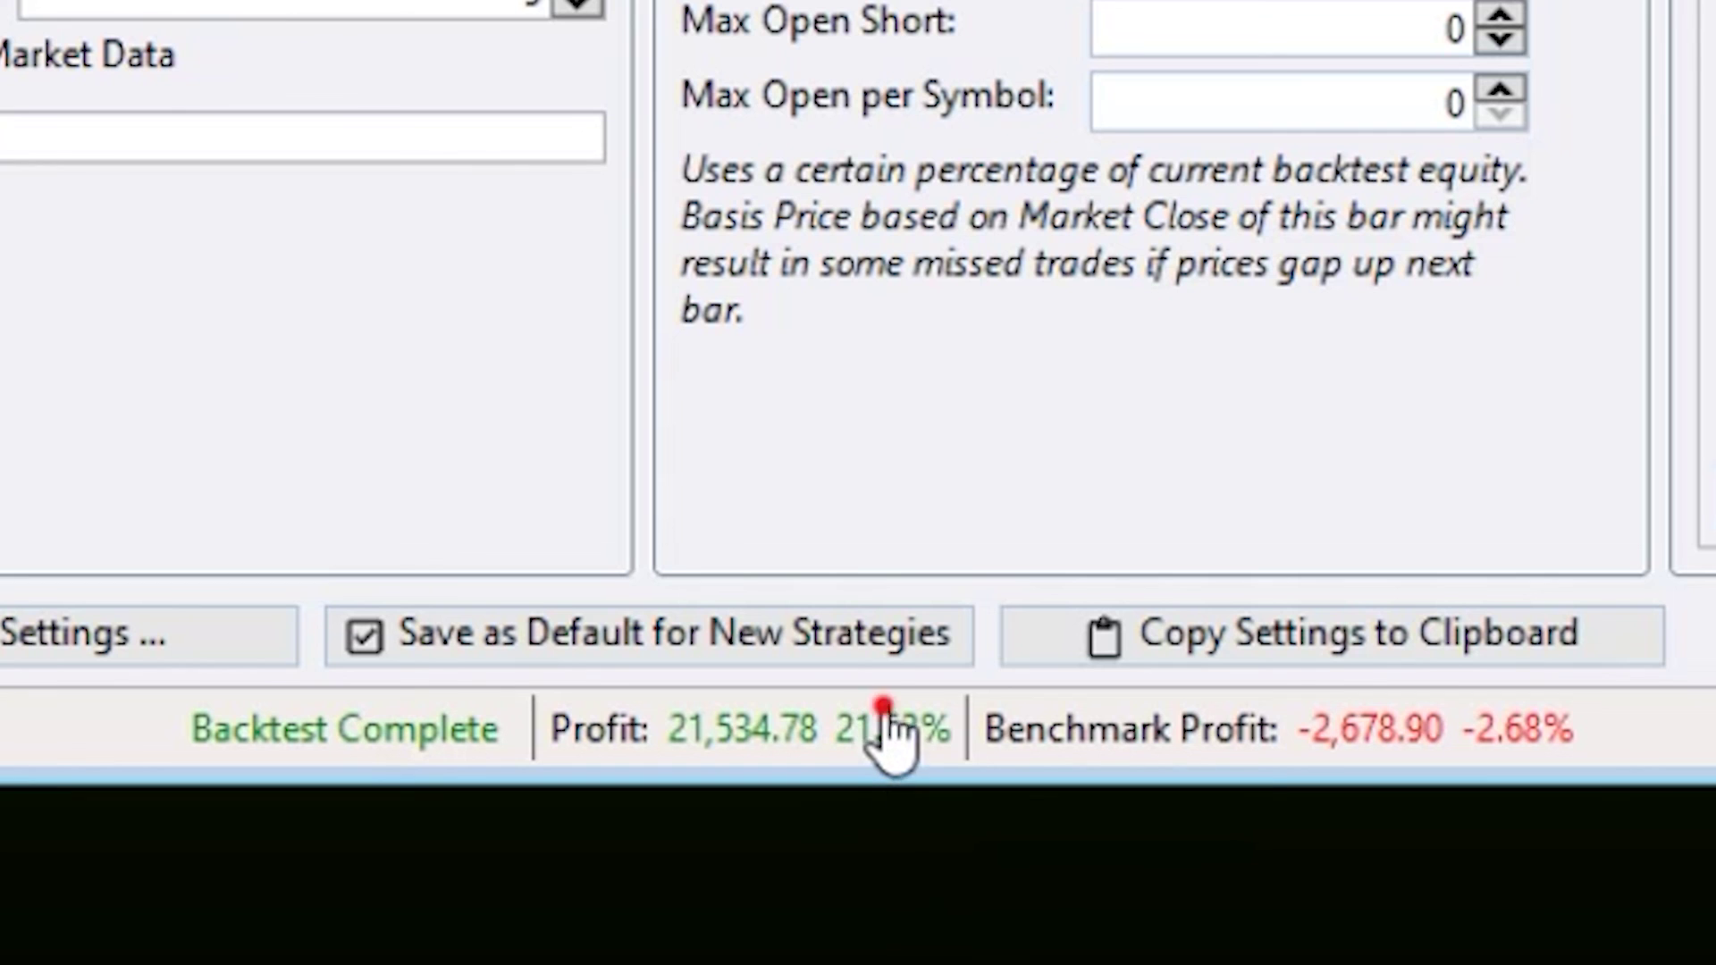